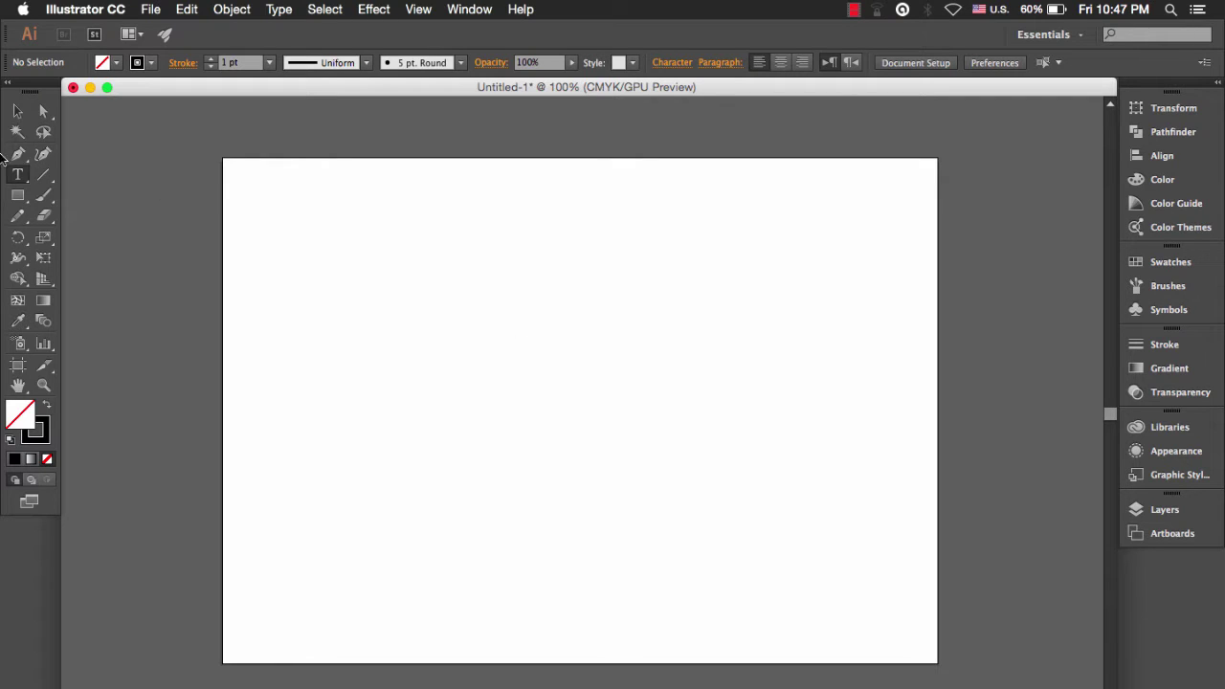
Switch to the Selection tool and reveal the Rectangle-through-Flare shape tools flyout.
left_click(18, 111)
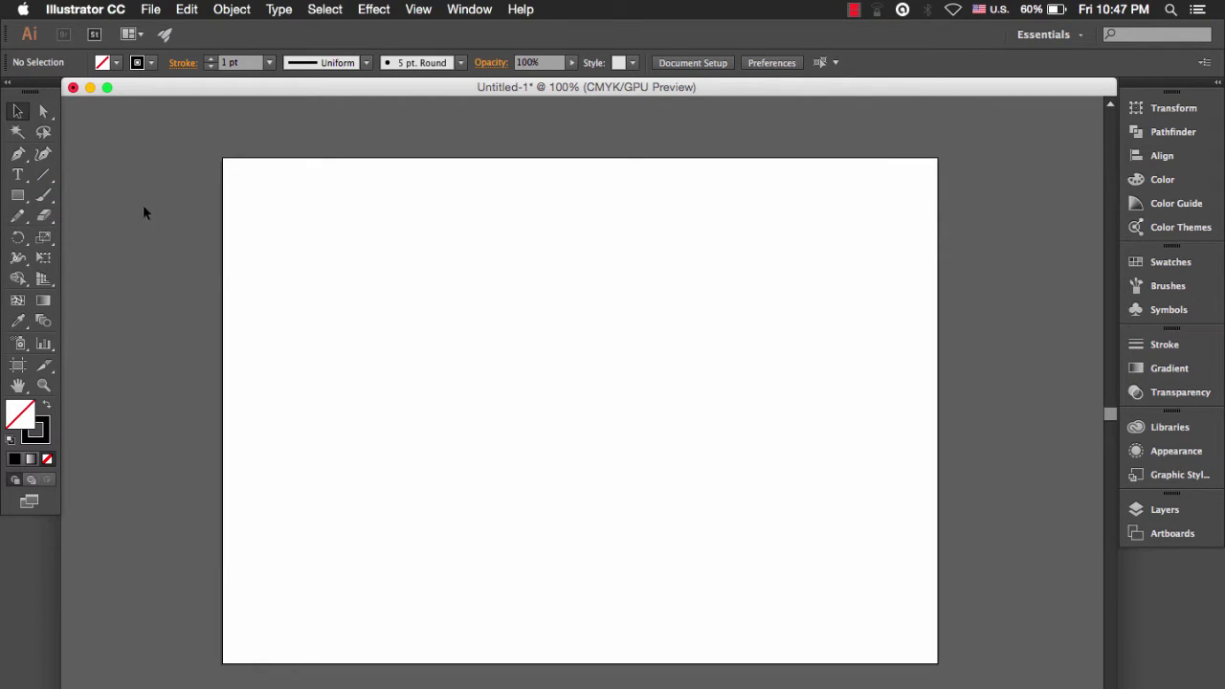
left_click(17, 197)
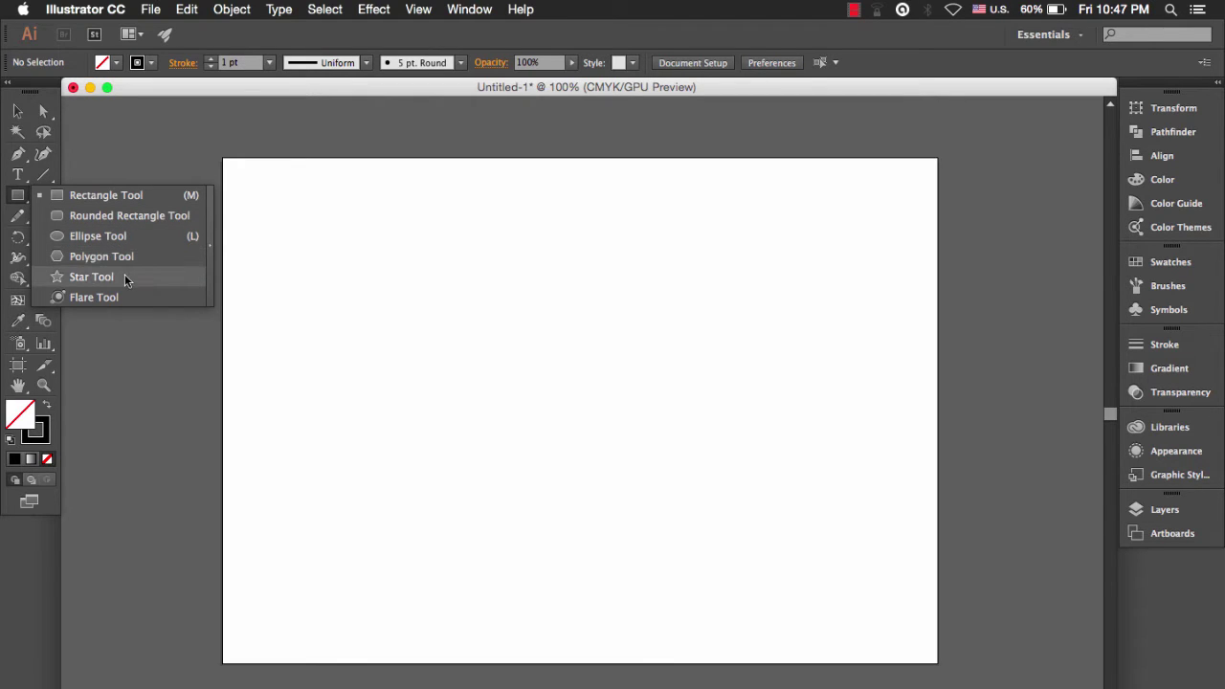
Choose the Rectangle tool with a black fill and no stroke.
left_click(98, 197)
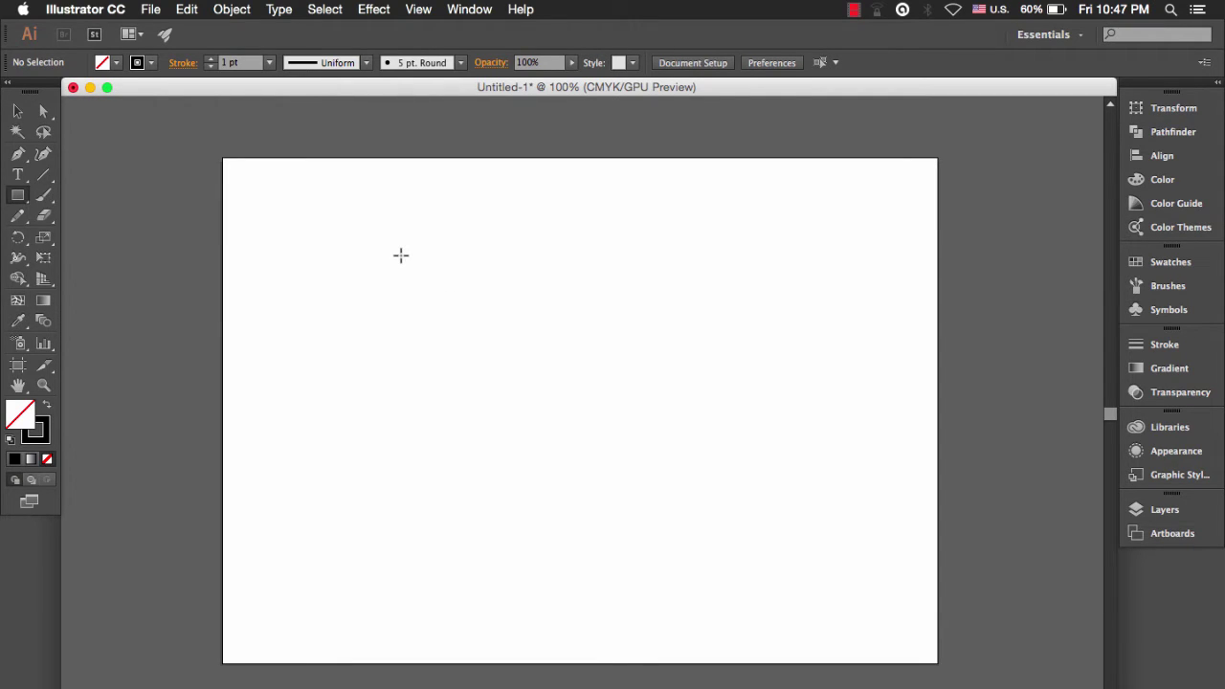
left_click(48, 406)
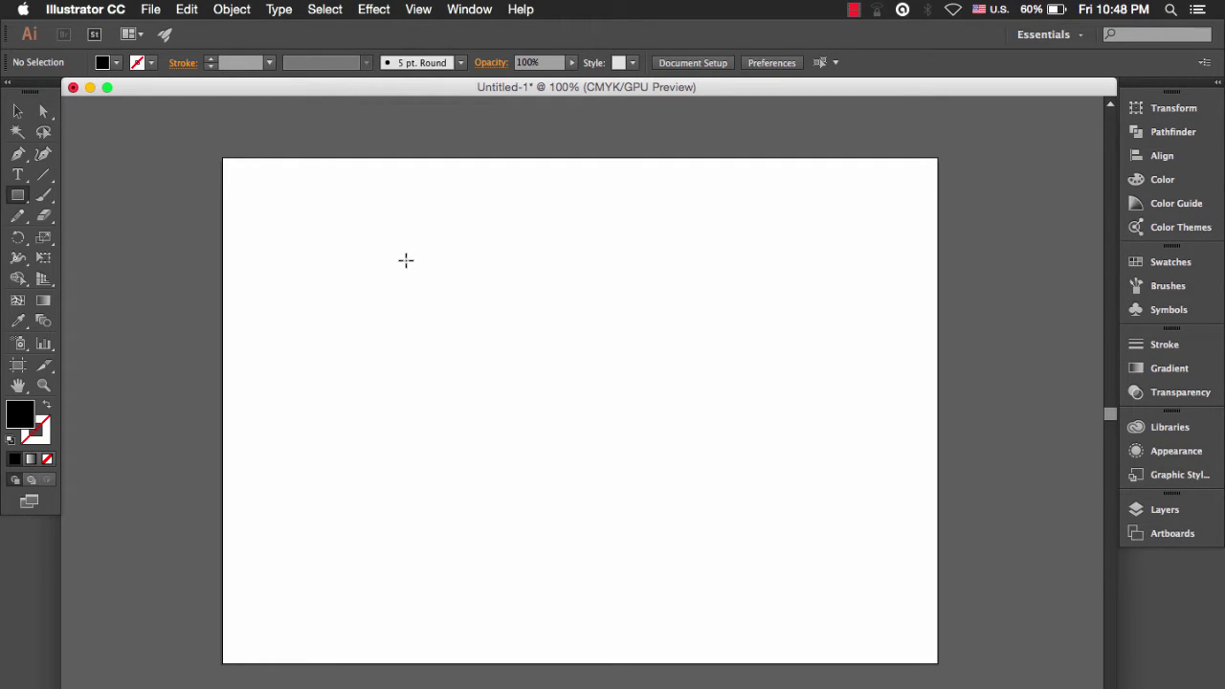
left_click(401, 257)
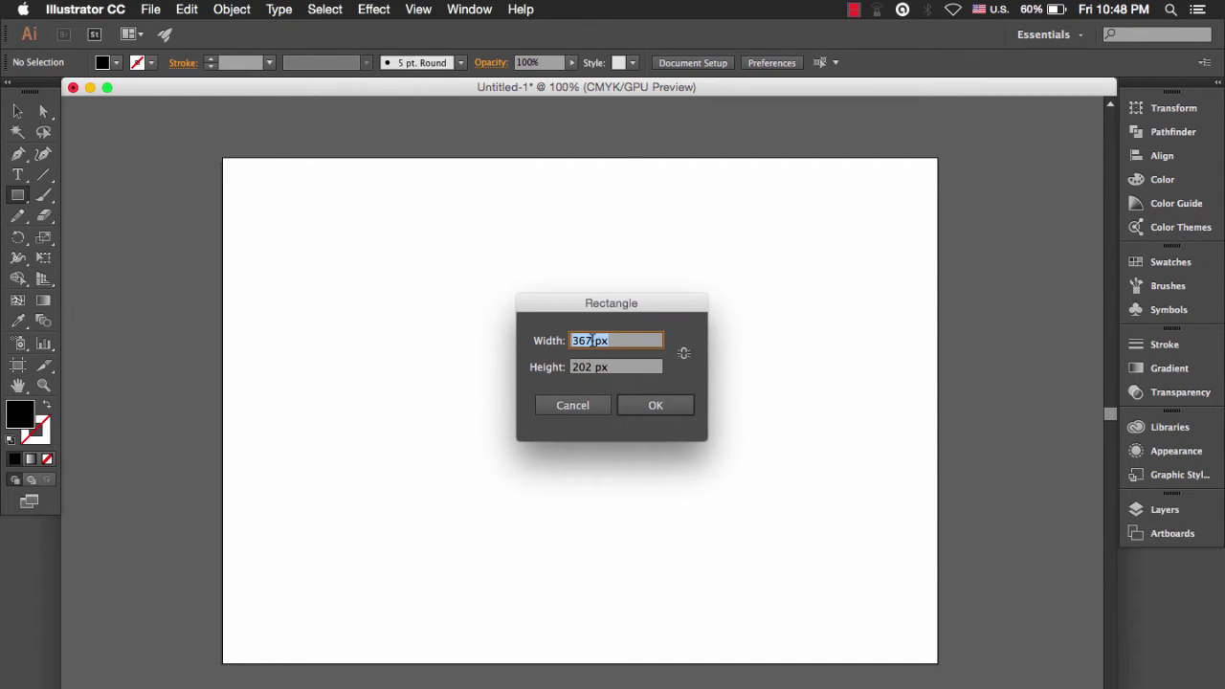
Create the rectangle at Width 400 px and Height 200 px.
left_click(591, 340)
double_click(591, 341)
type("400")
left_click(594, 367)
double_click(590, 367)
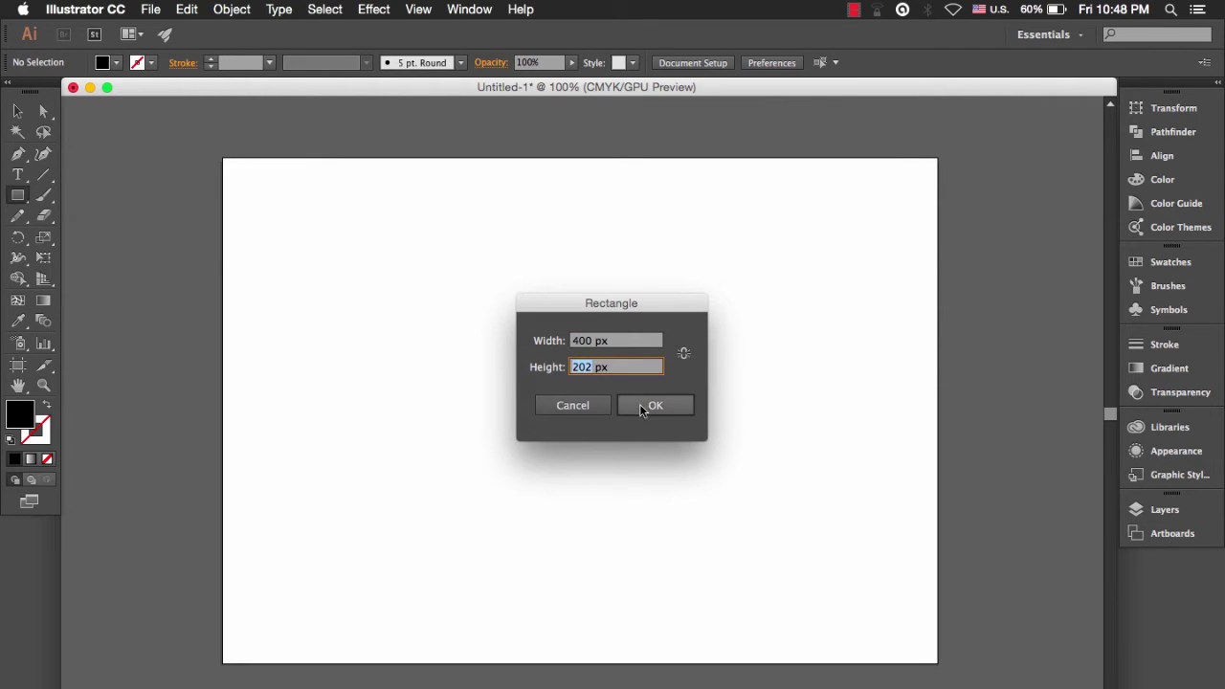
type("2")
type("0")
left_click(671, 409)
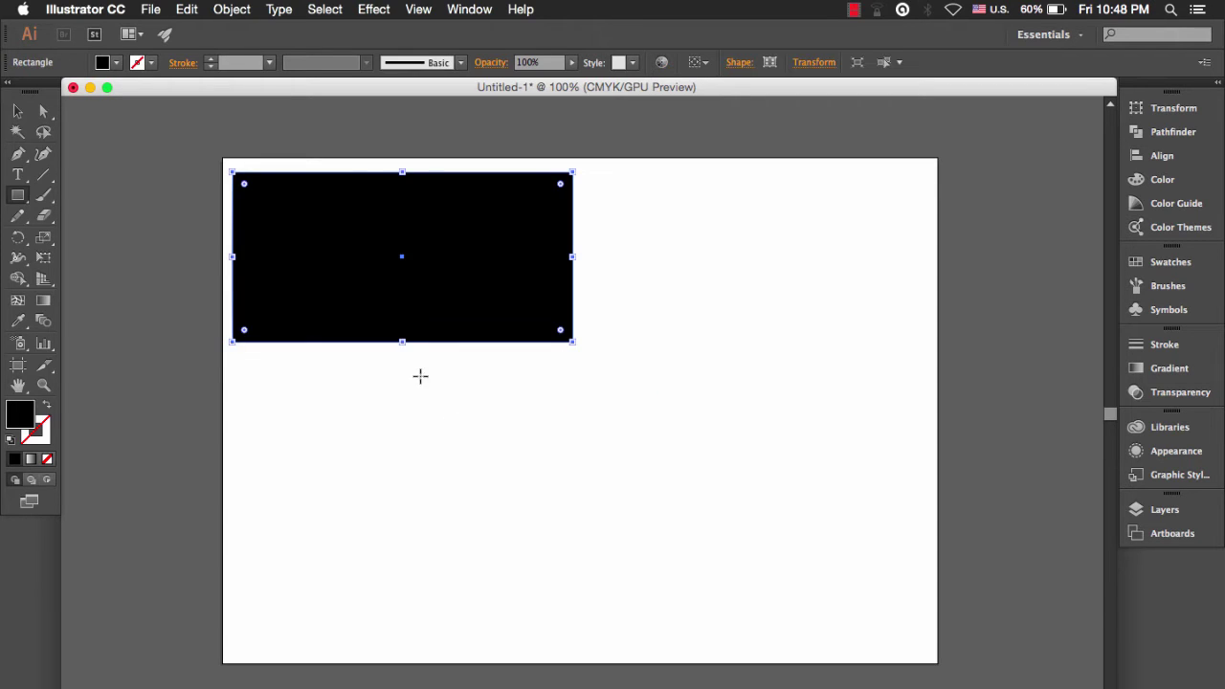
double_click(17, 112)
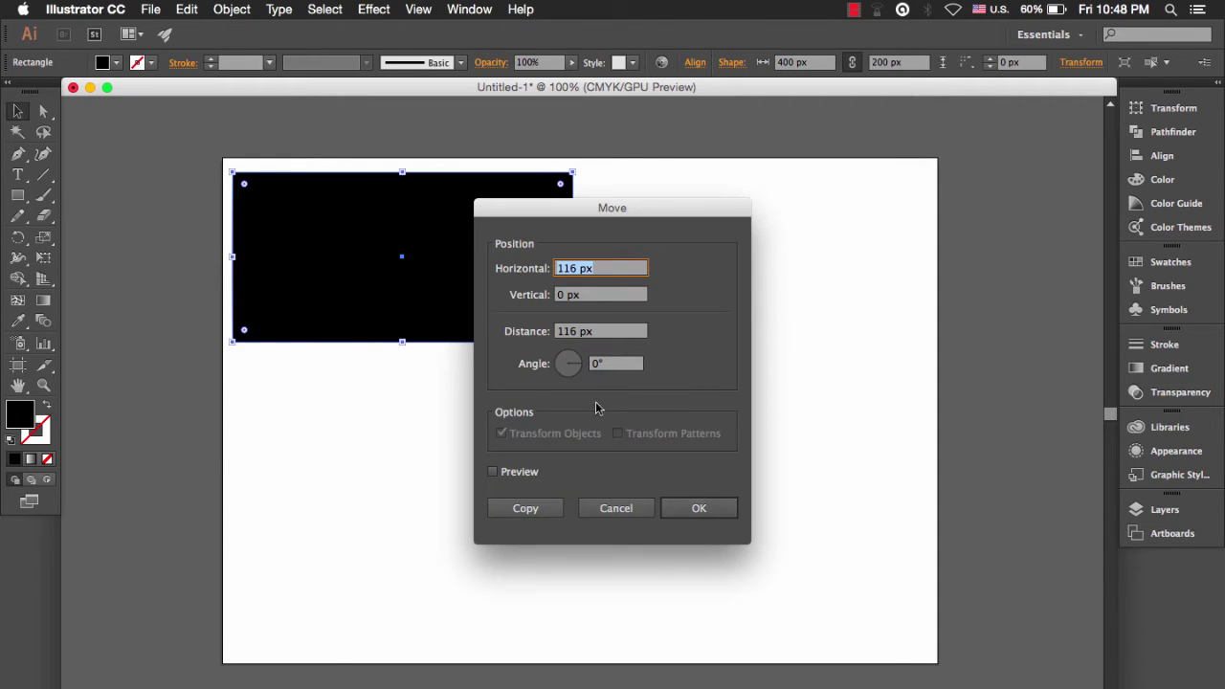
Cancel the Move dialog and shift the rectangle toward the artboard centre.
left_click(594, 517)
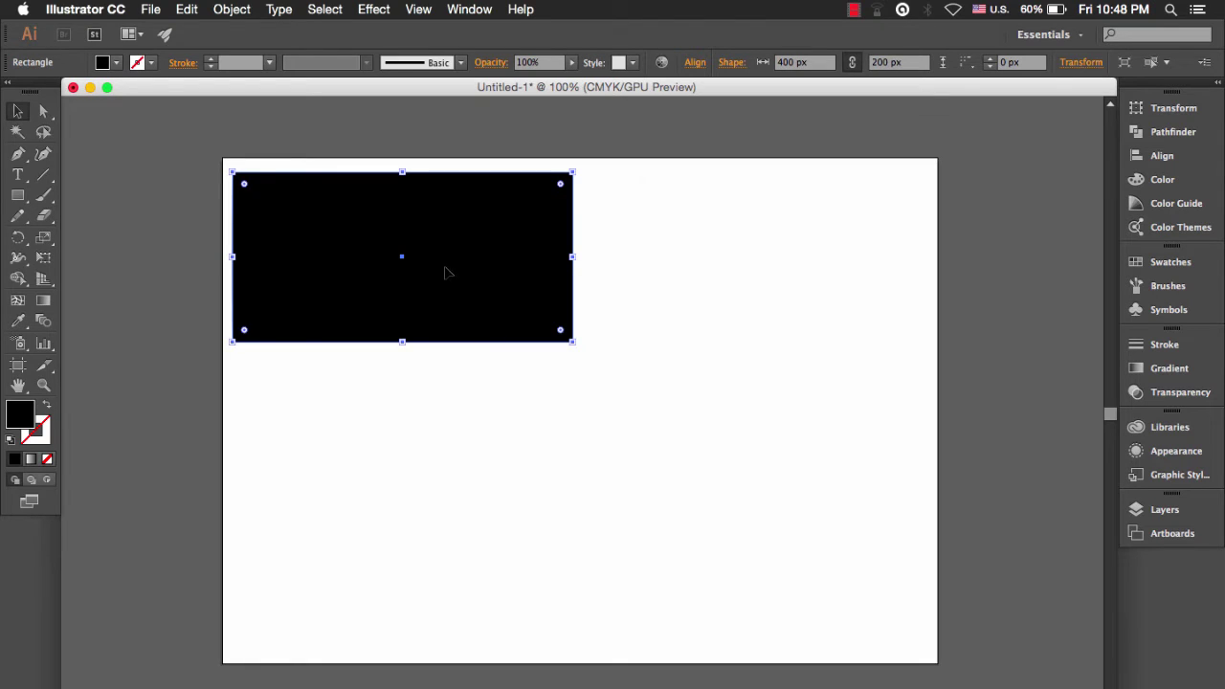
left_click_drag(435, 251, 622, 337)
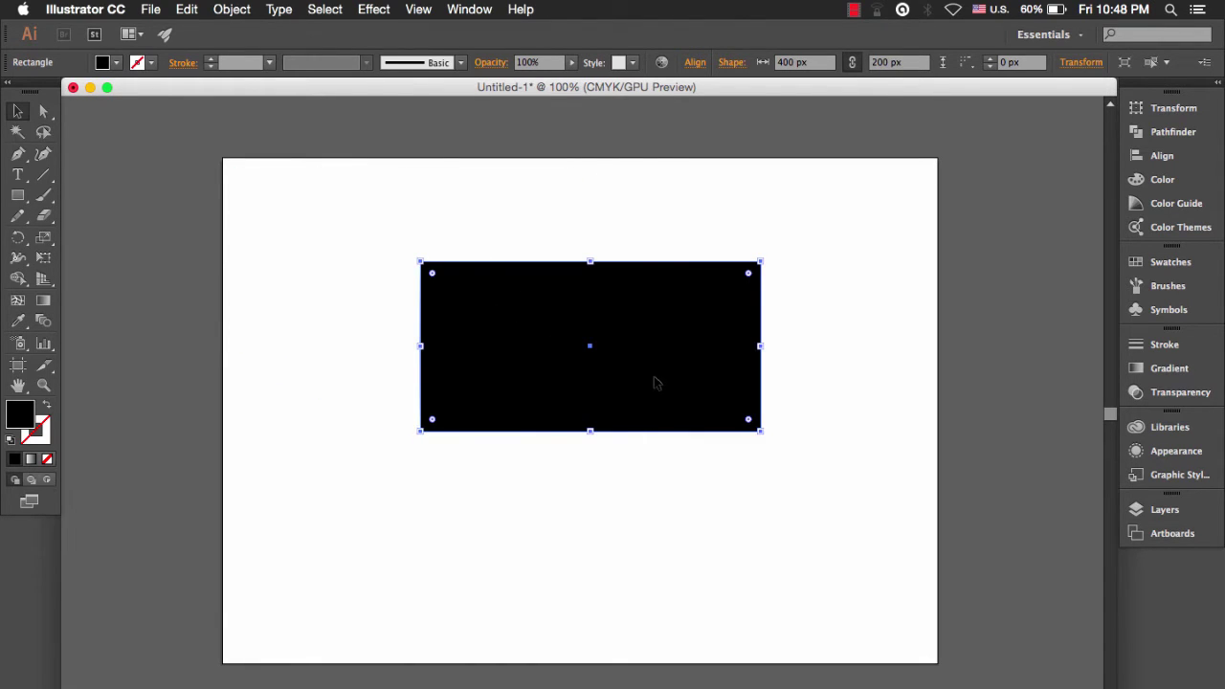
left_click_drag(655, 380, 589, 382)
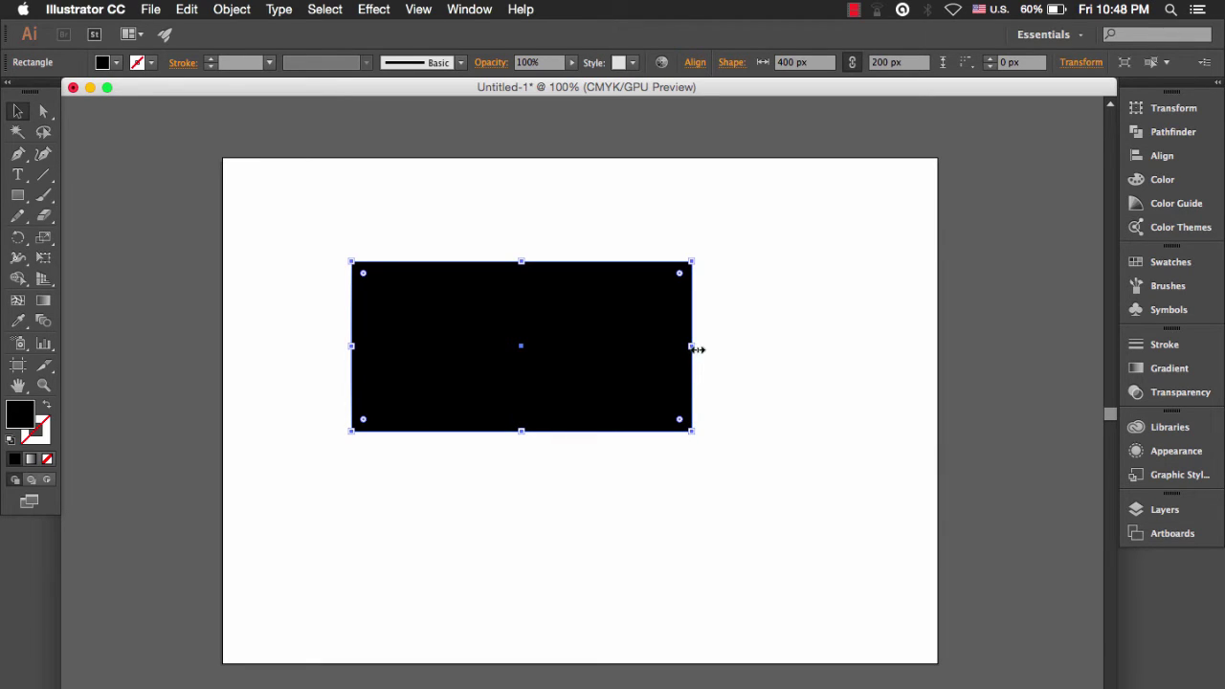
Resize the rectangle down to a roughly 112 px square near the upper left.
left_click_drag(692, 347, 576, 347)
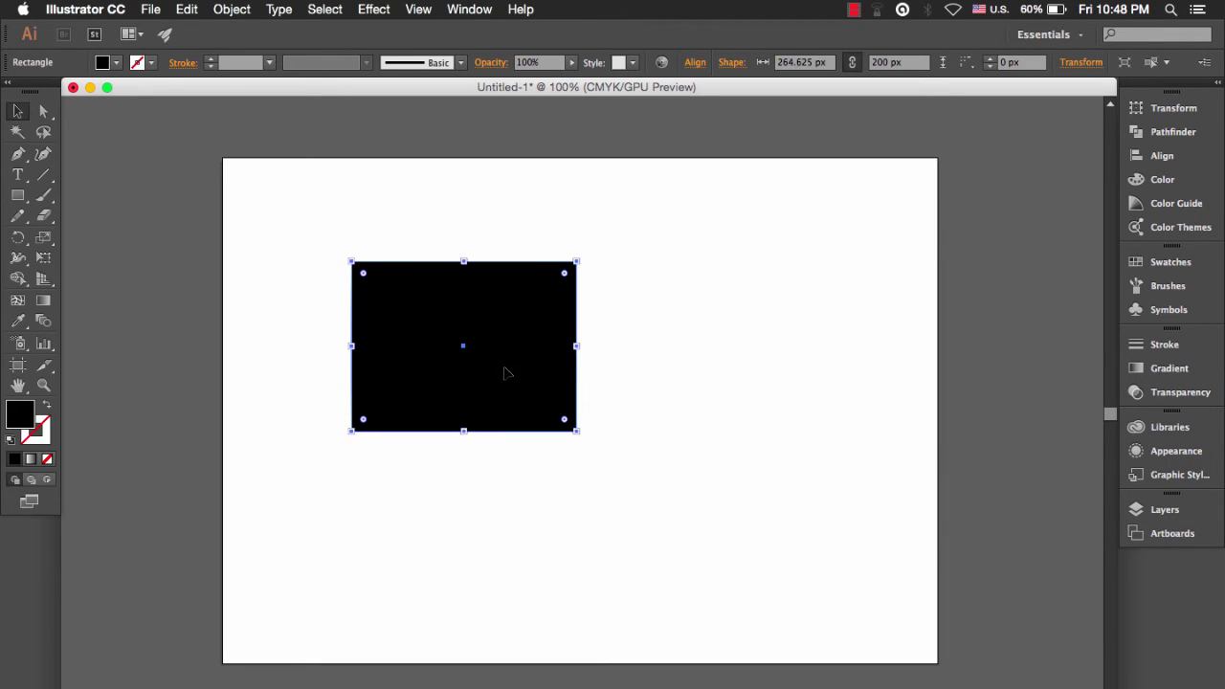
left_click_drag(465, 430, 465, 400)
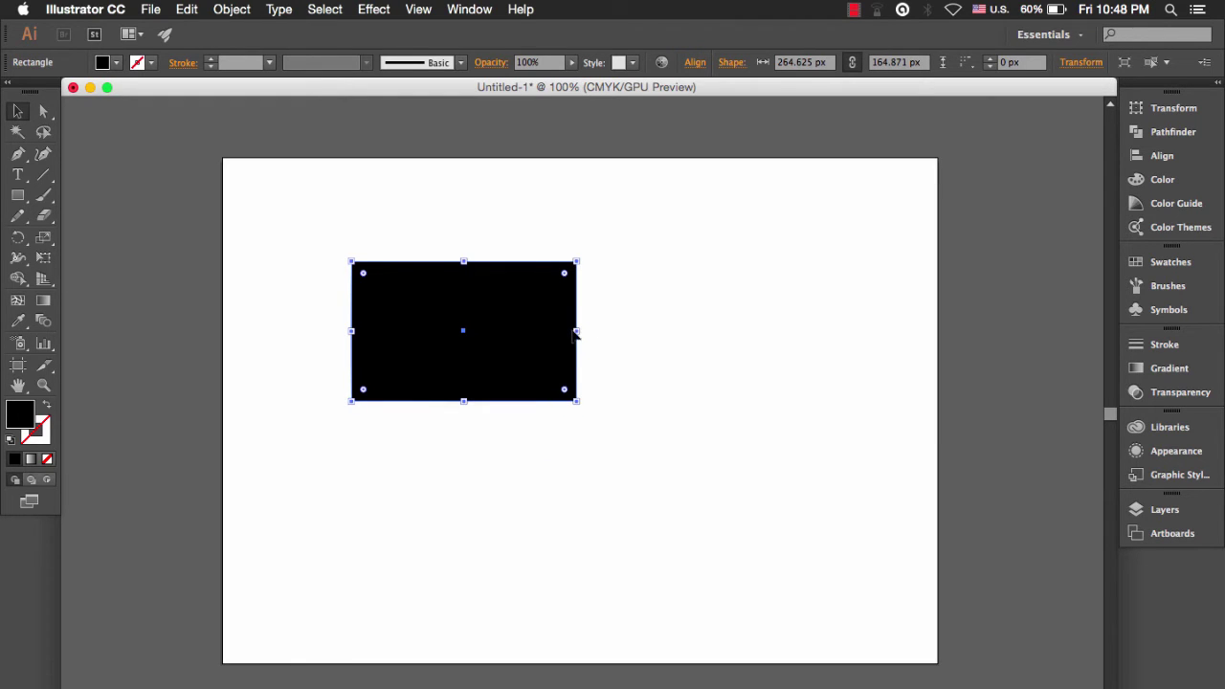
left_click_drag(575, 331, 541, 331)
left_click_drag(459, 331, 387, 266)
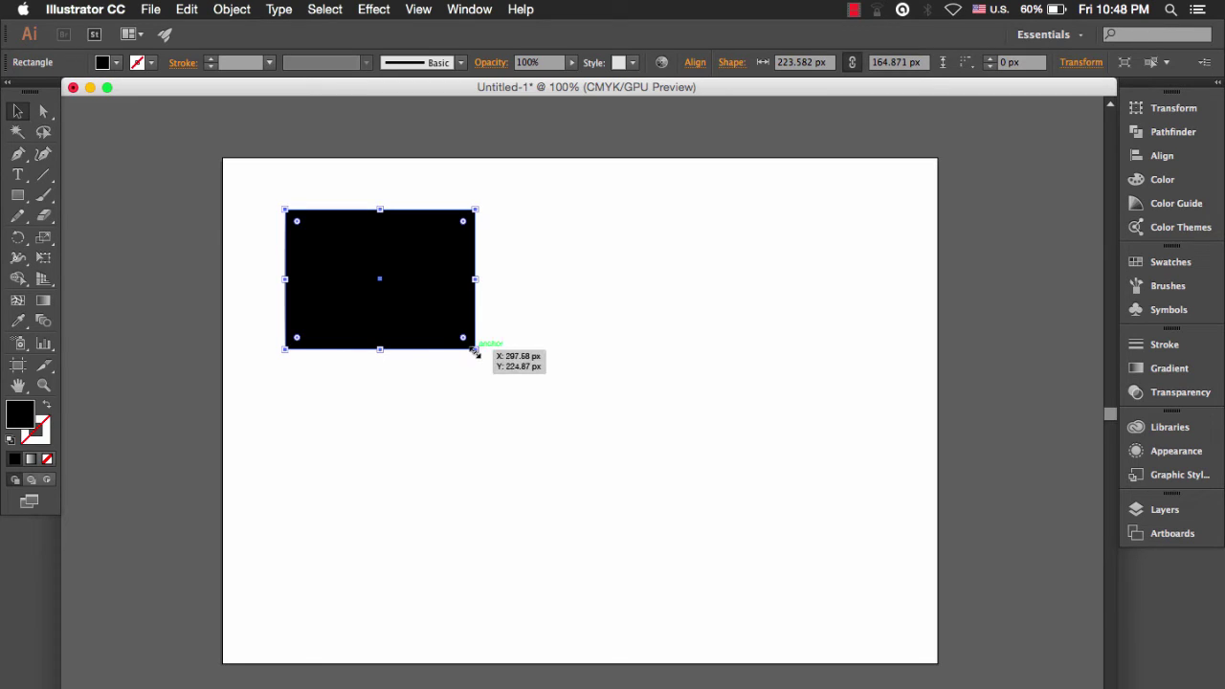
mouse_move(476, 350)
left_mouse_down()
mouse_move(377, 287)
mouse_move(380, 304)
left_mouse_up()
left_click(396, 369)
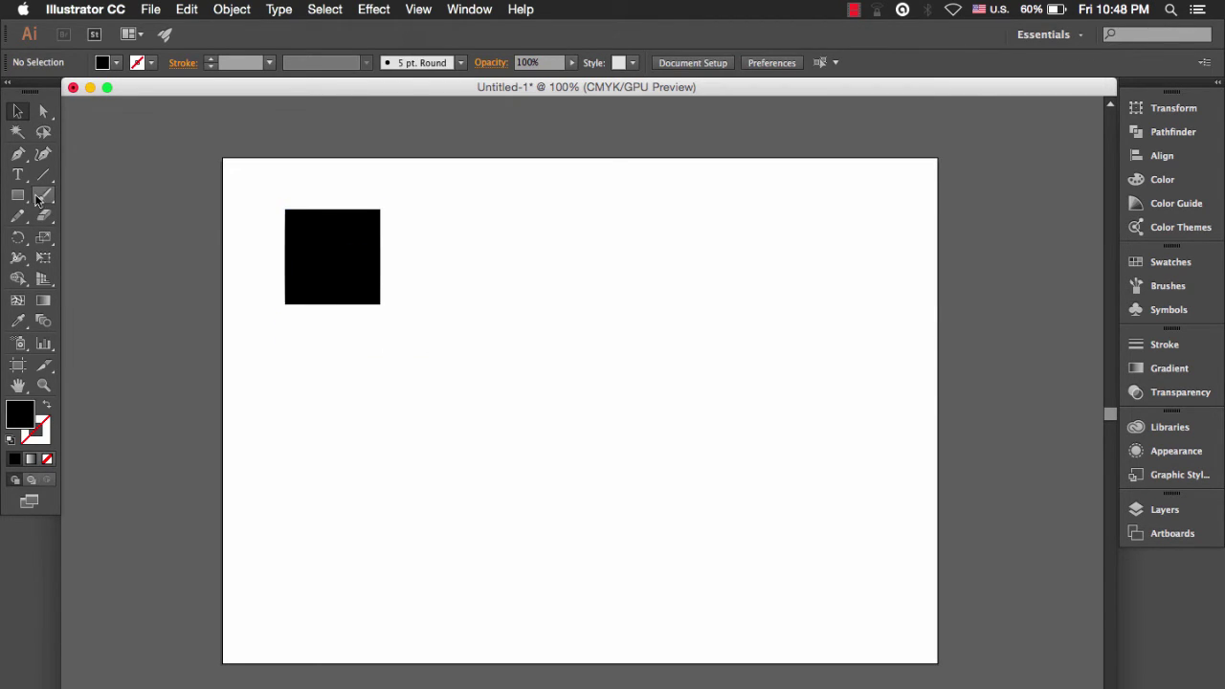
left_click_drag(18, 203, 61, 200)
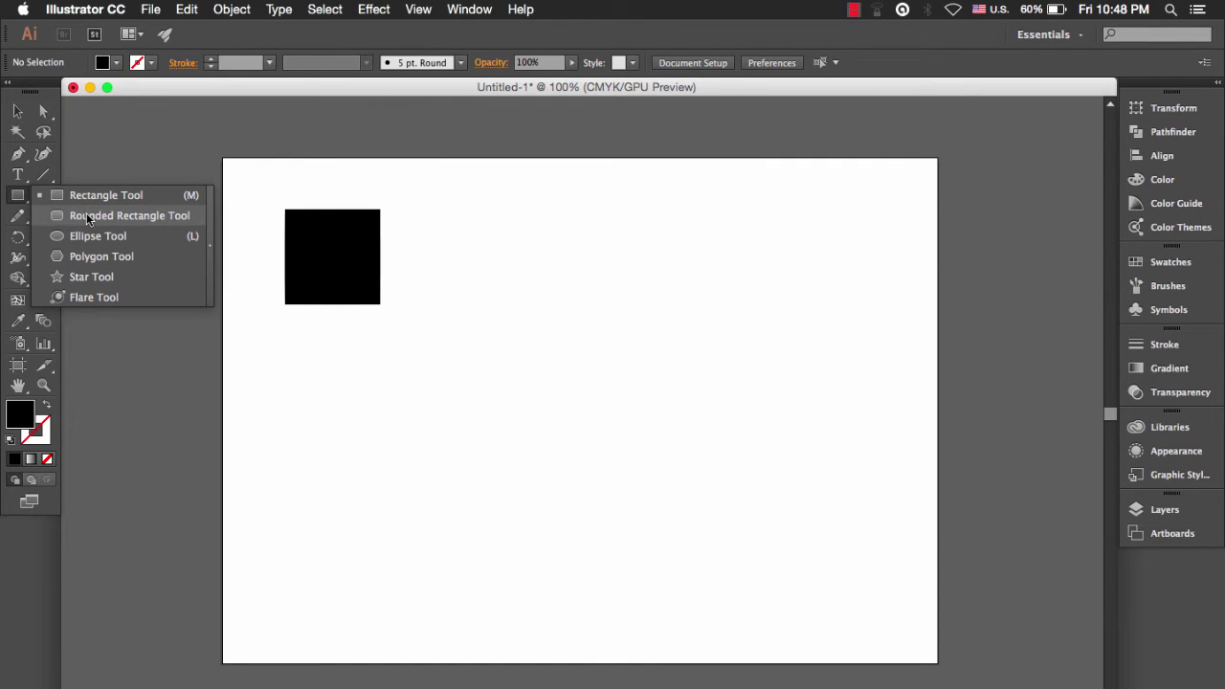
Draw a black rounded square about 158 × 160 px with 12 px corners beside the square.
left_click(87, 216)
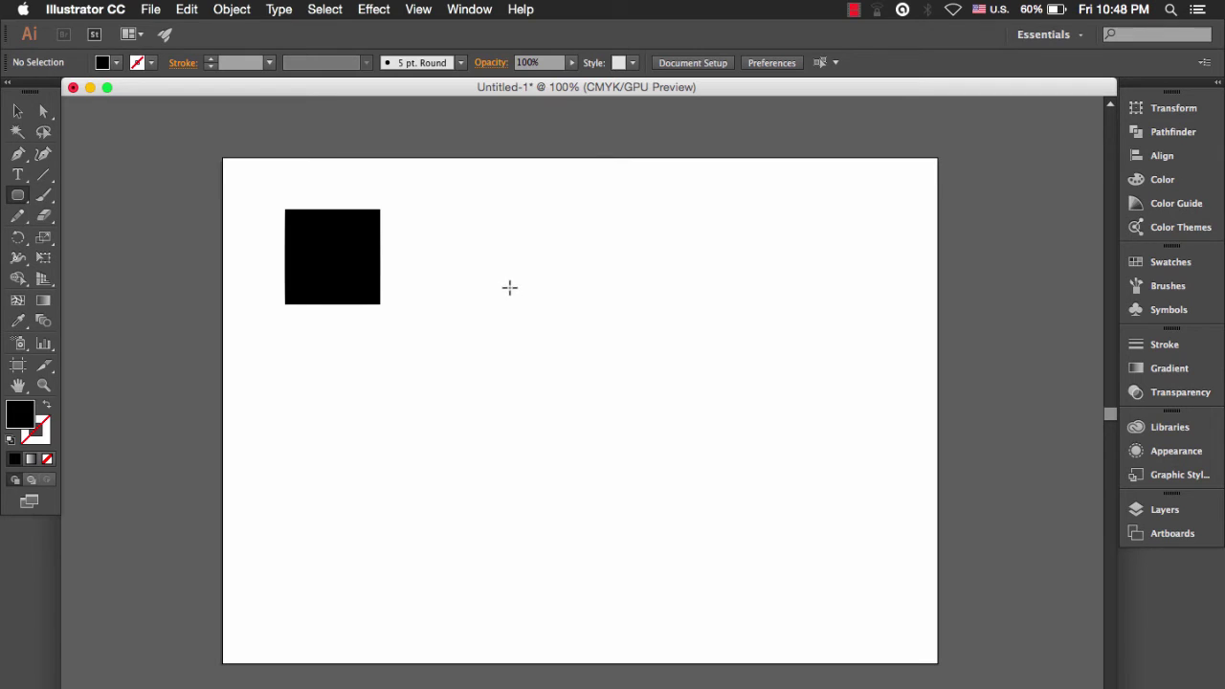
left_click_drag(518, 257, 561, 318)
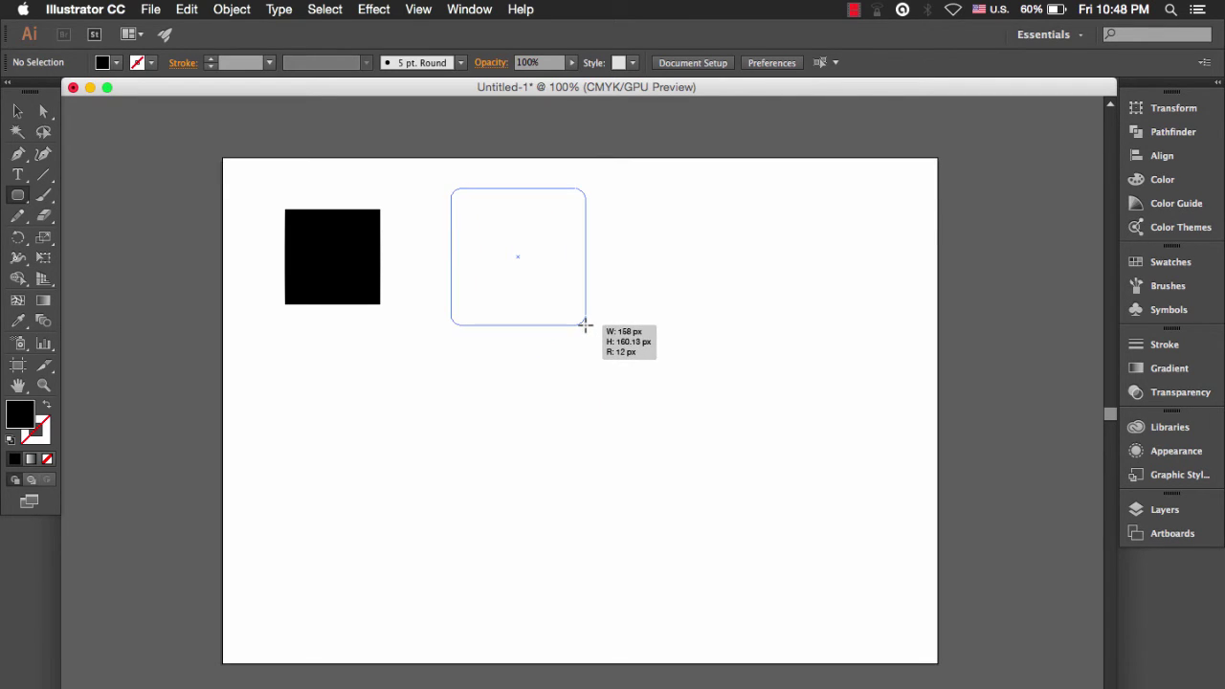
left_click_drag(562, 318, 585, 325)
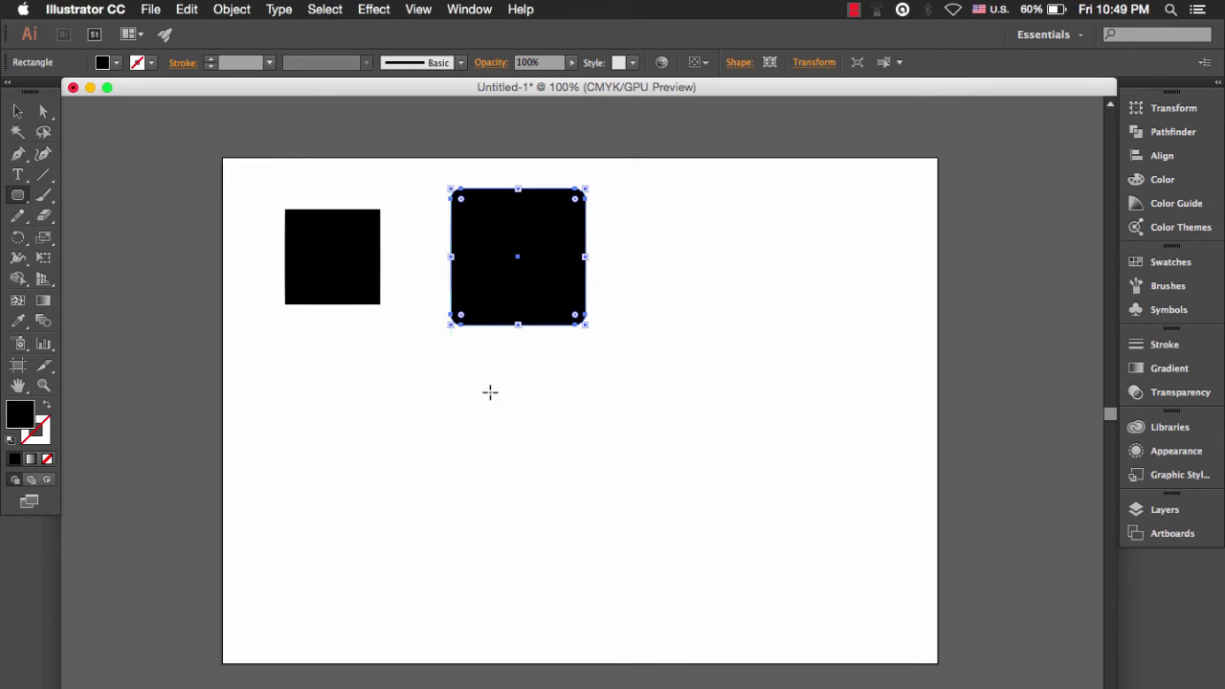
Cancel the Move dialog, then shift the small square left and widen it to about 142 px.
double_click(17, 112)
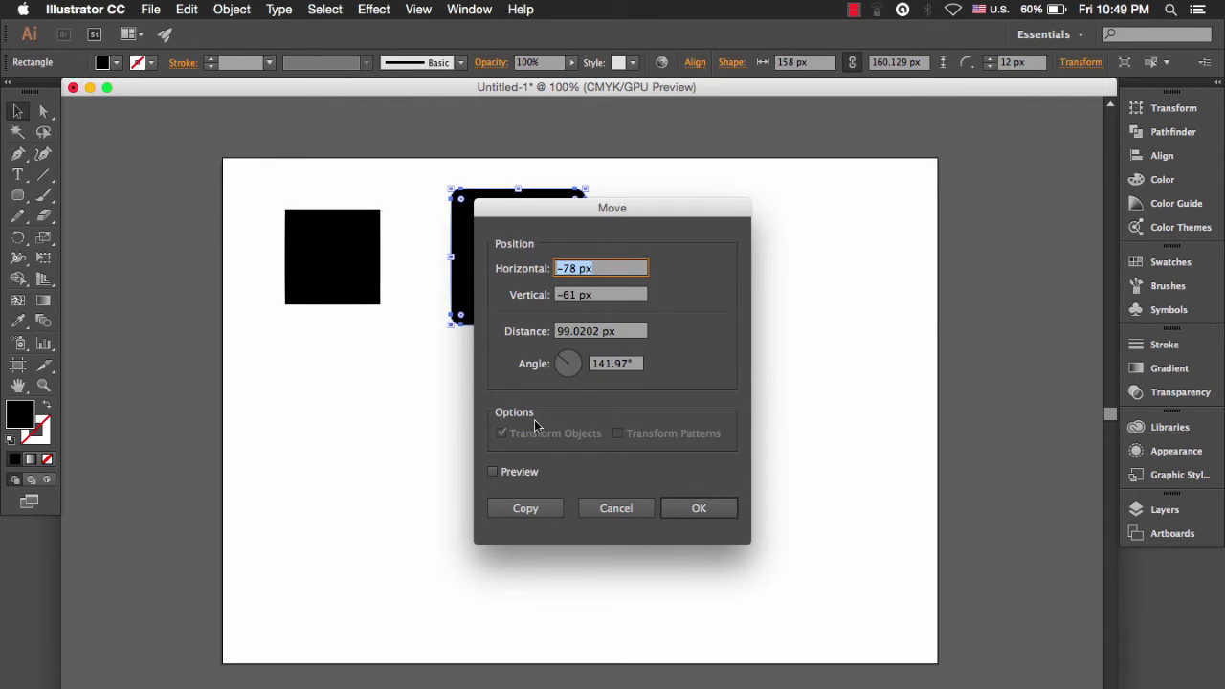
left_click(617, 508)
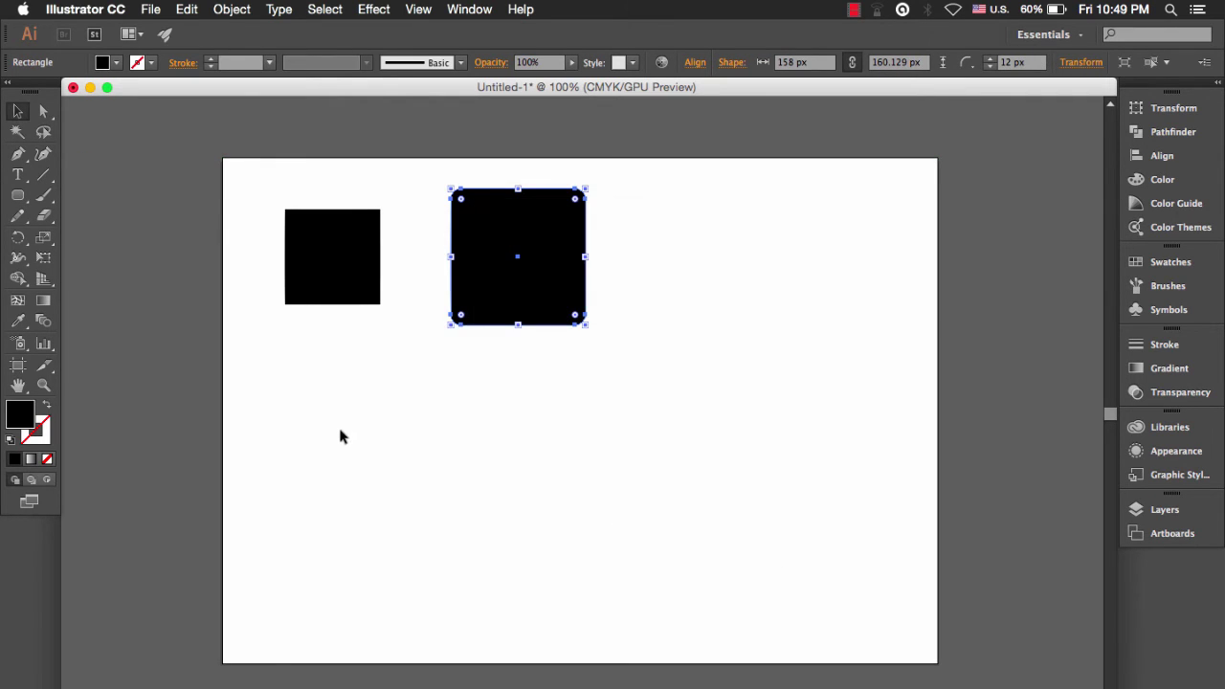
left_click(409, 303)
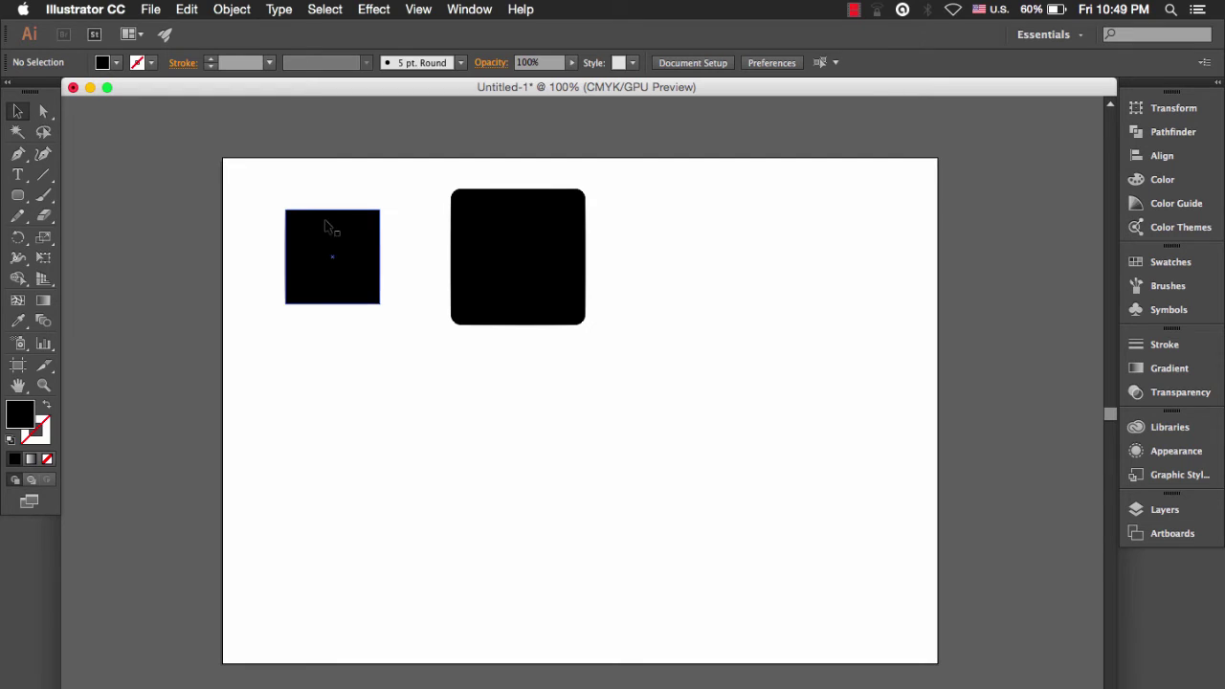
mouse_move(338, 270)
left_mouse_down()
mouse_move(313, 270)
mouse_move(383, 260)
left_mouse_up()
left_click(336, 344)
left_click(379, 286)
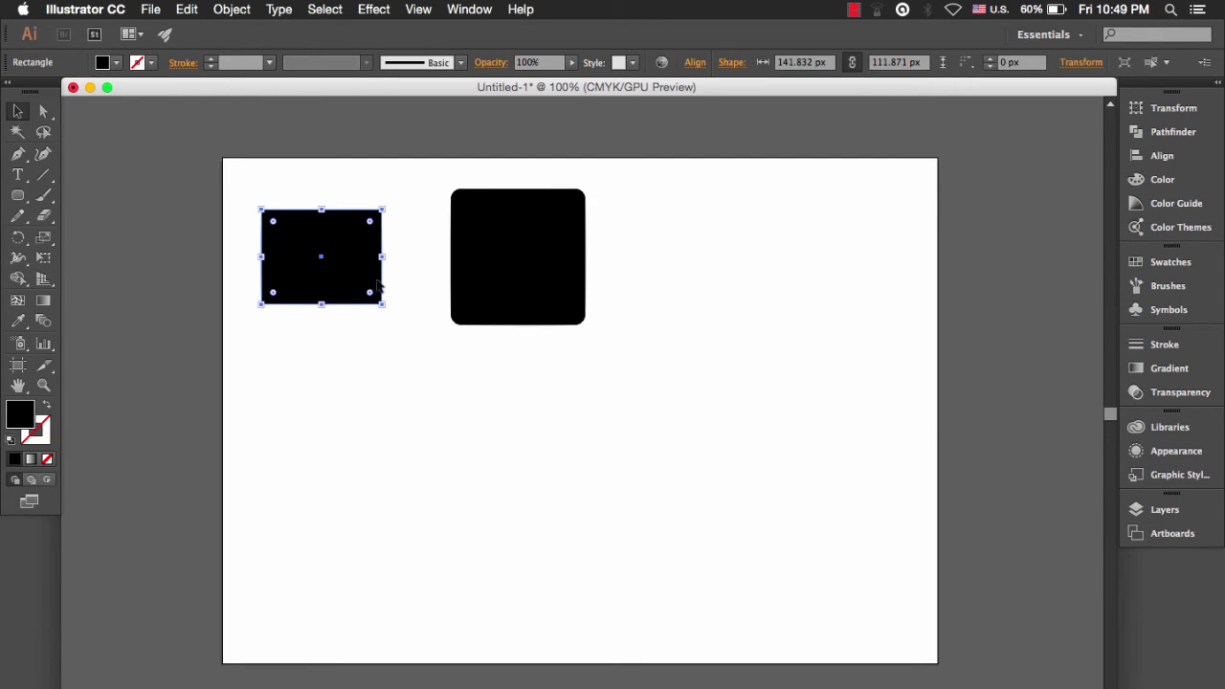
Nudge the rounded square slightly to the left.
left_click(519, 247)
left_click(507, 384)
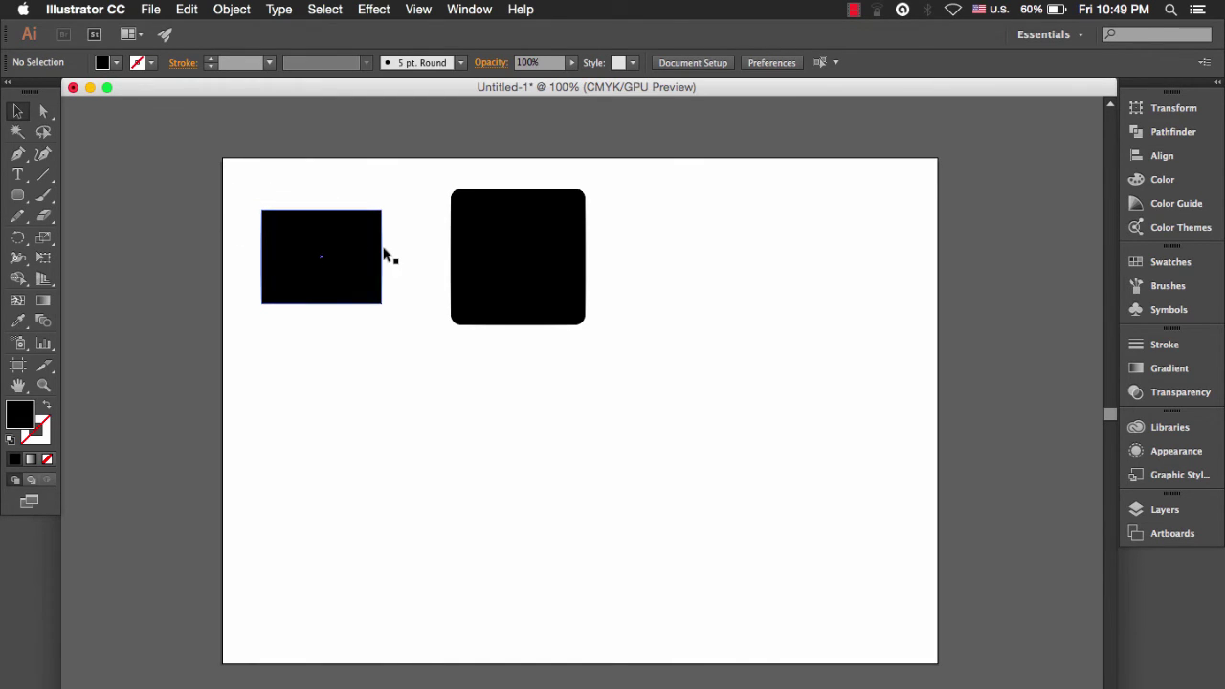
left_click(505, 244)
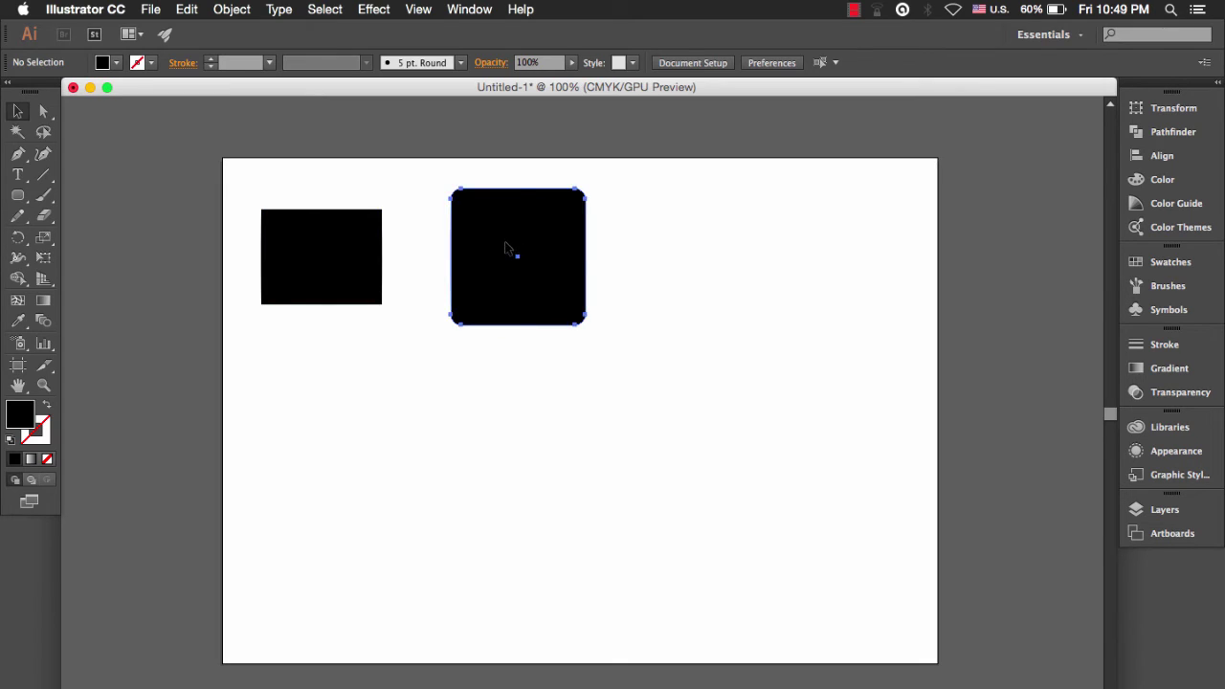
left_click(433, 203)
left_click_drag(526, 246, 515, 251)
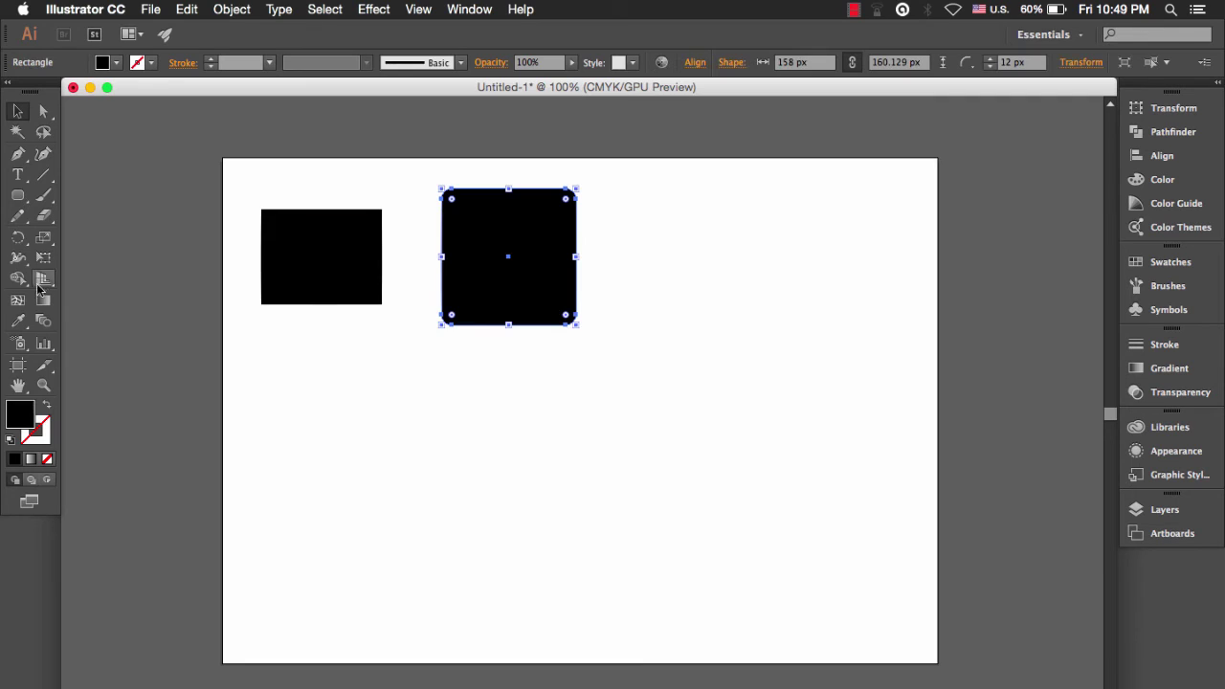
left_click(14, 199)
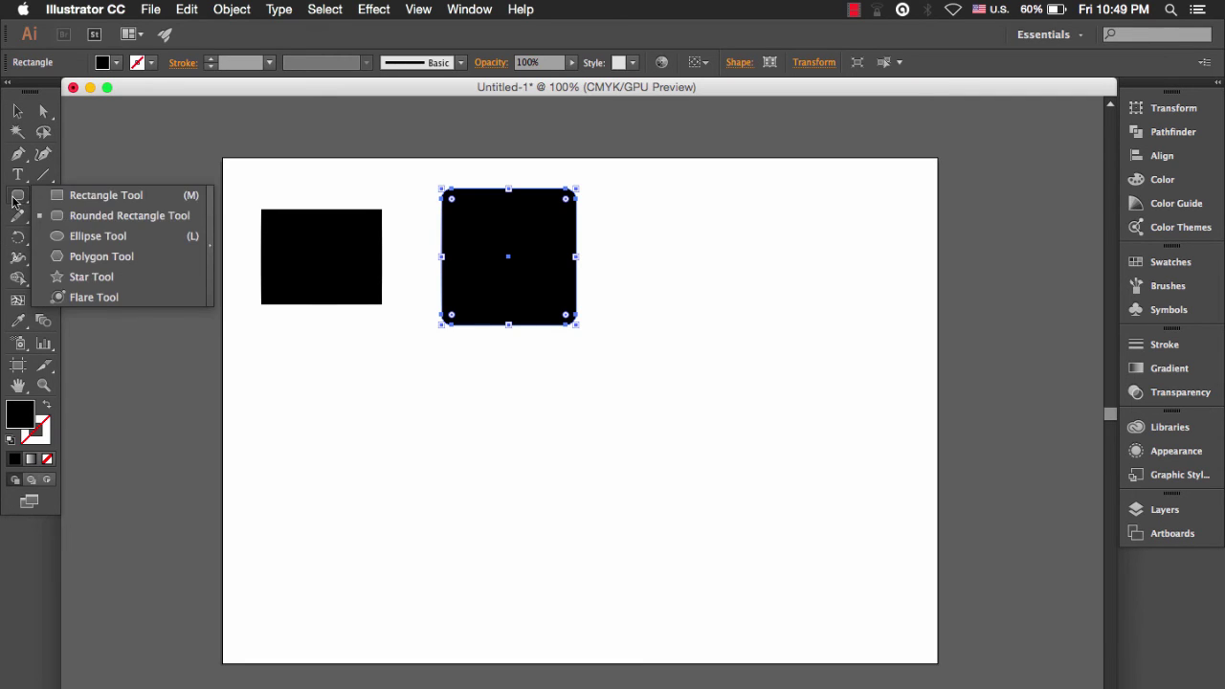
Draw a black ellipse to the right of the rounded square.
left_click(90, 231)
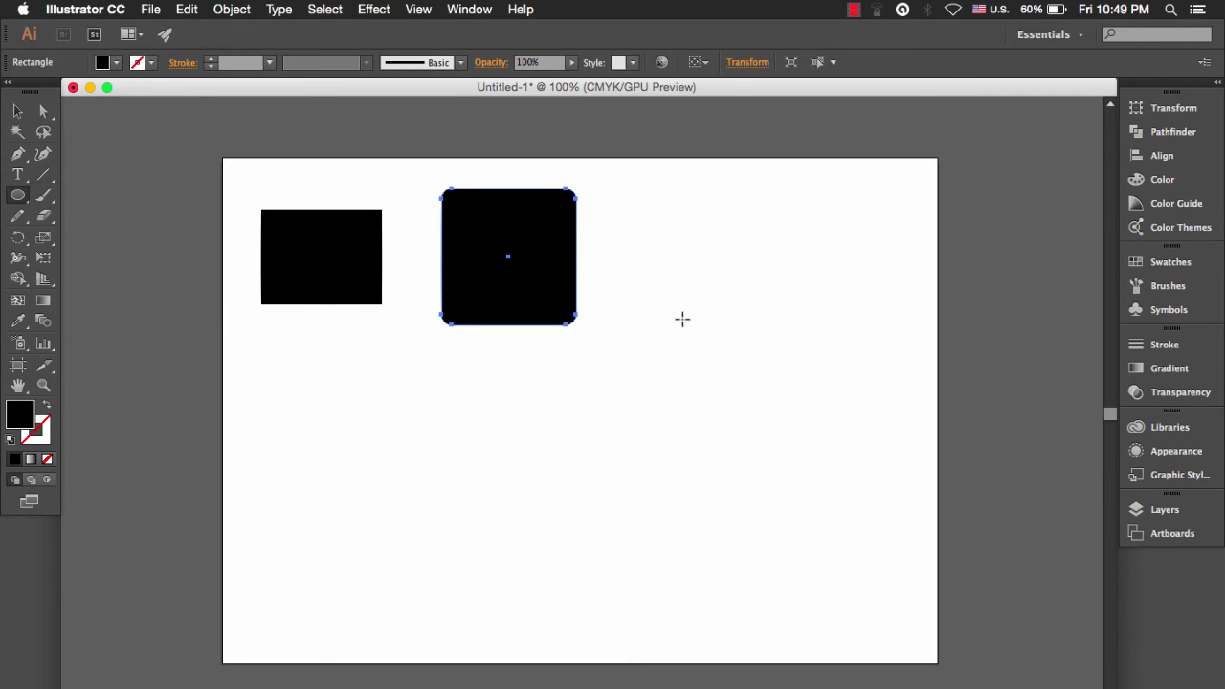
left_click_drag(682, 319, 723, 363)
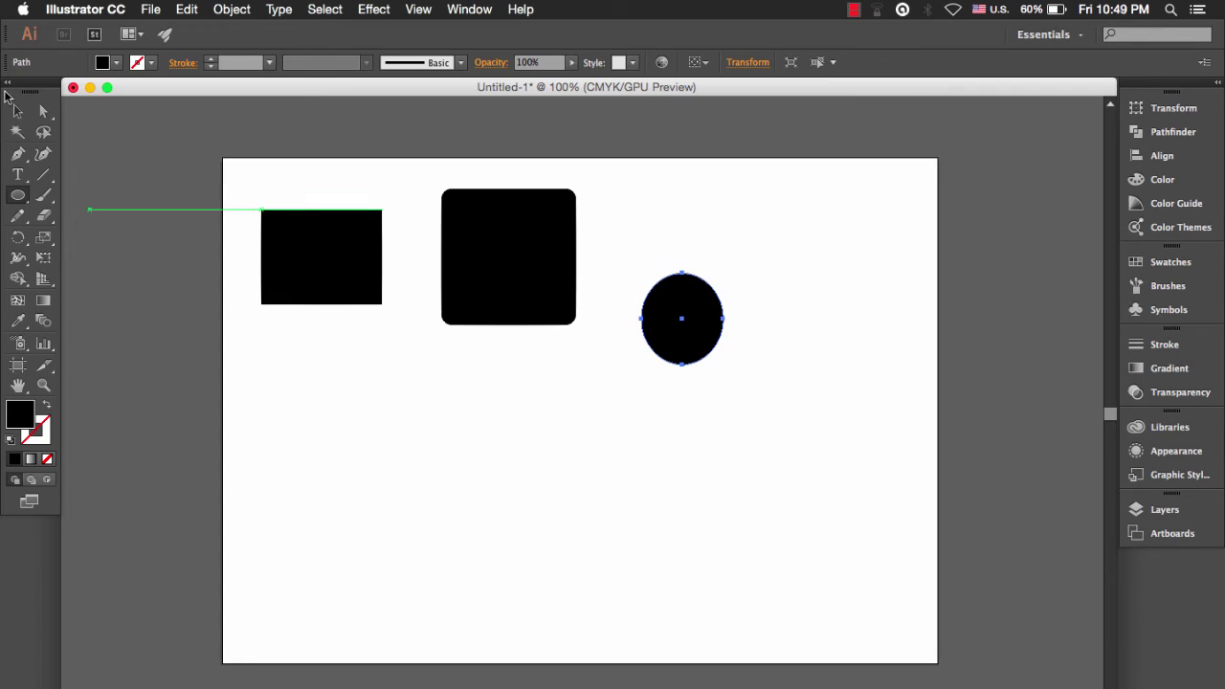
left_click(18, 111)
left_click(732, 192)
Move the ellipse up about 48 px and reshape it into an upright oval.
left_click_drag(698, 284, 696, 237)
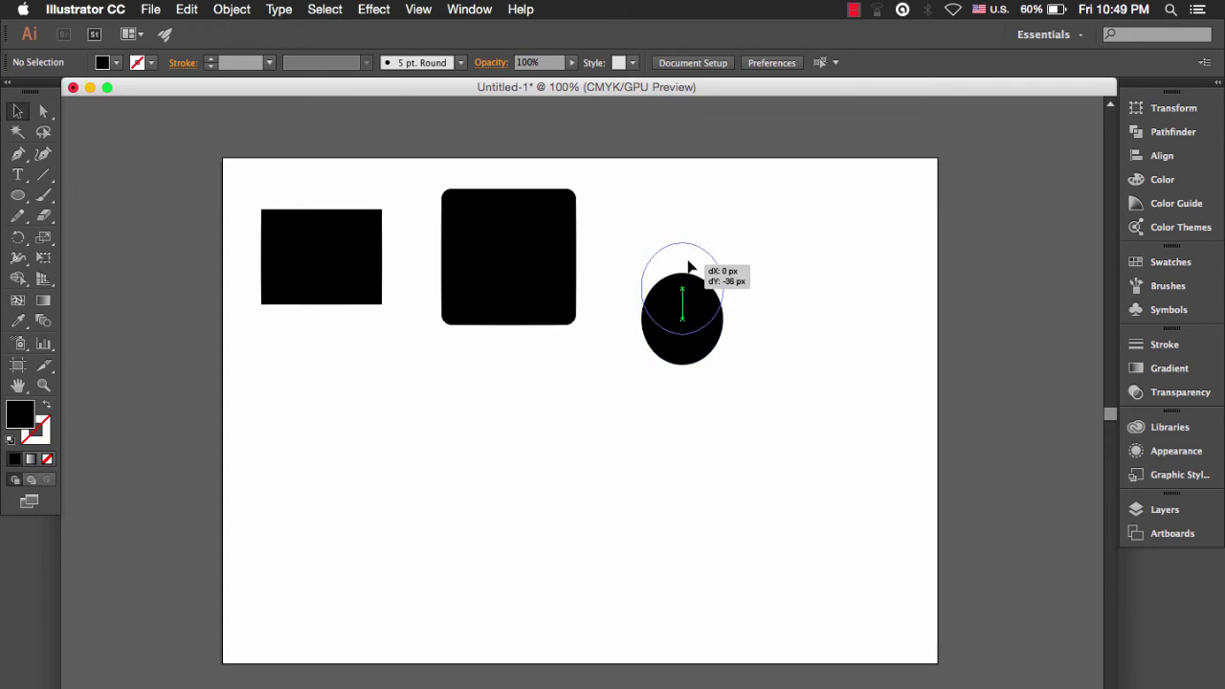
left_click_drag(682, 324, 684, 305)
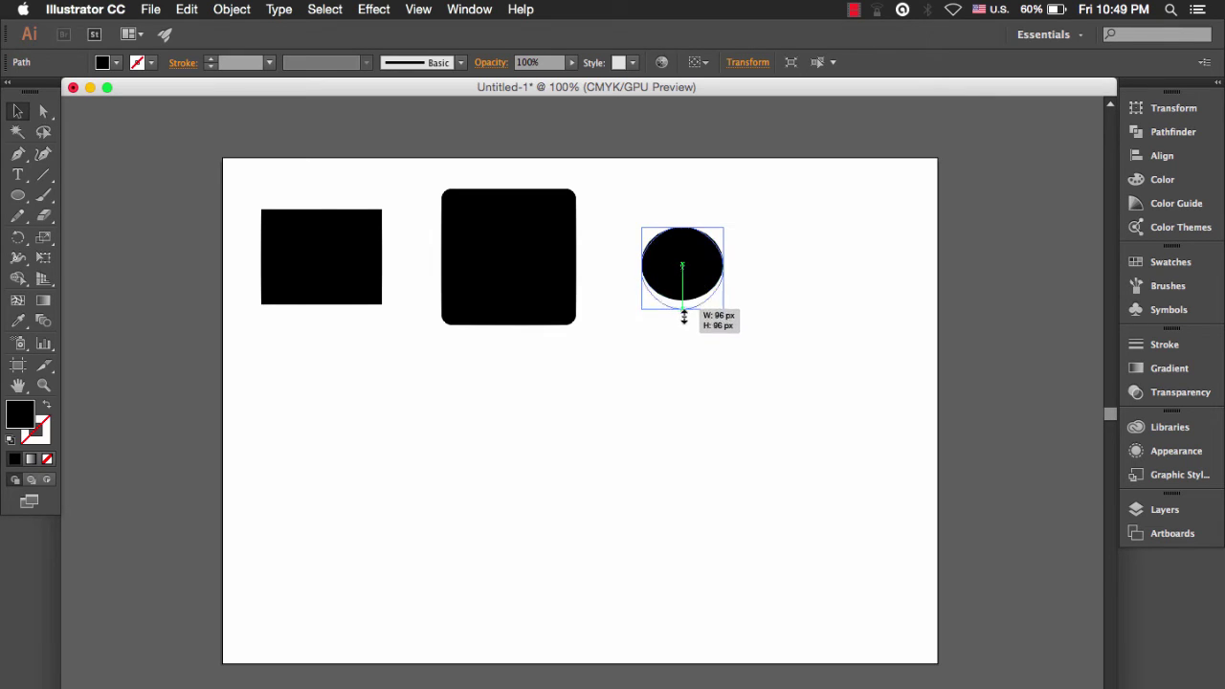
mouse_move(684, 305)
left_mouse_down()
mouse_move(683, 343)
mouse_move(683, 271)
mouse_move(682, 323)
left_mouse_up()
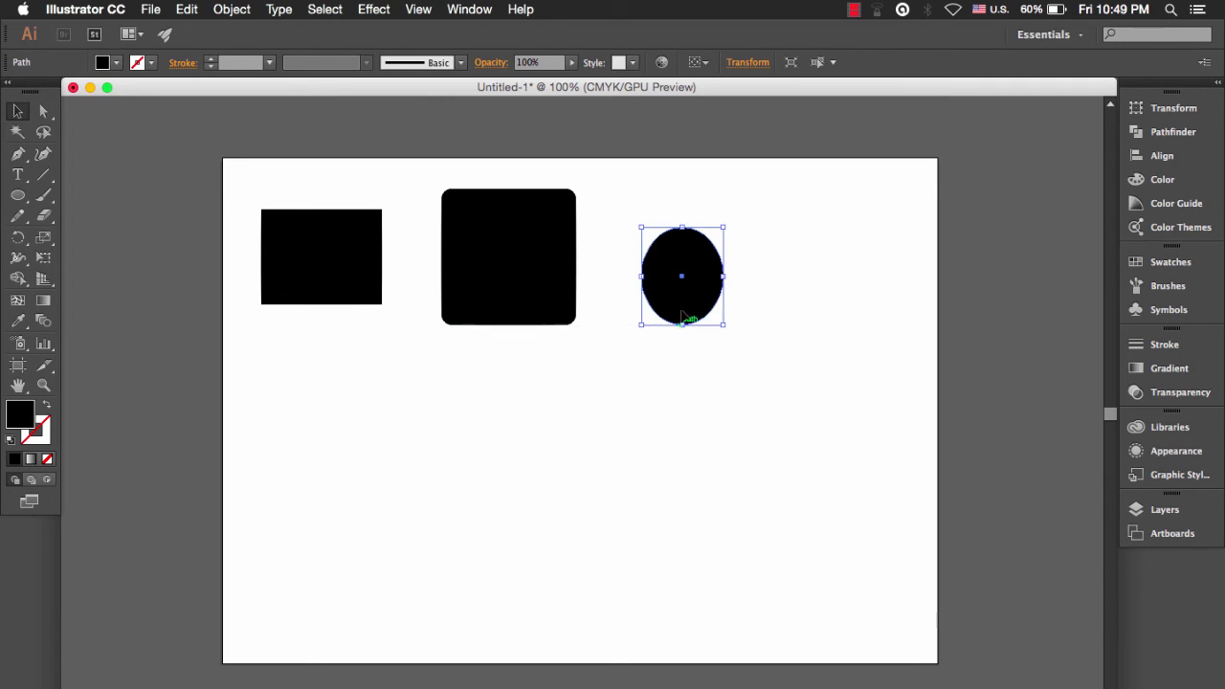
left_click_drag(724, 276, 684, 289)
left_click(675, 380)
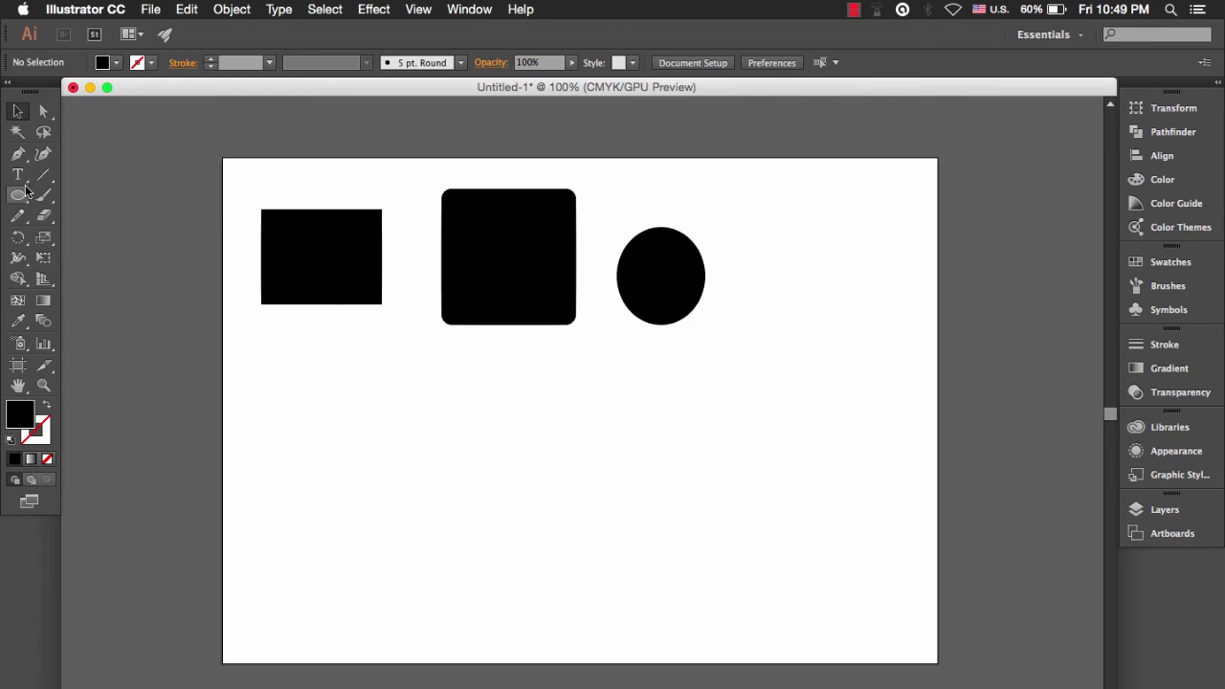
left_click_drag(25, 187, 103, 235)
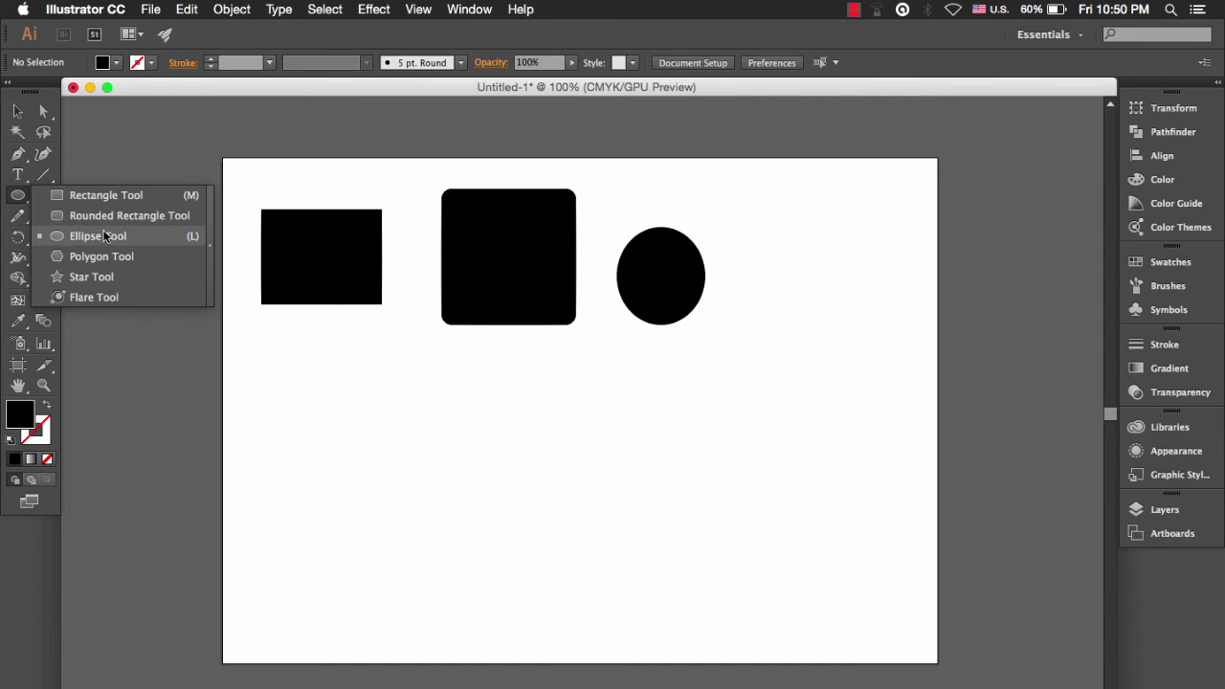
Draw a black hexagon in the lower centre of the artboard.
left_click(106, 256)
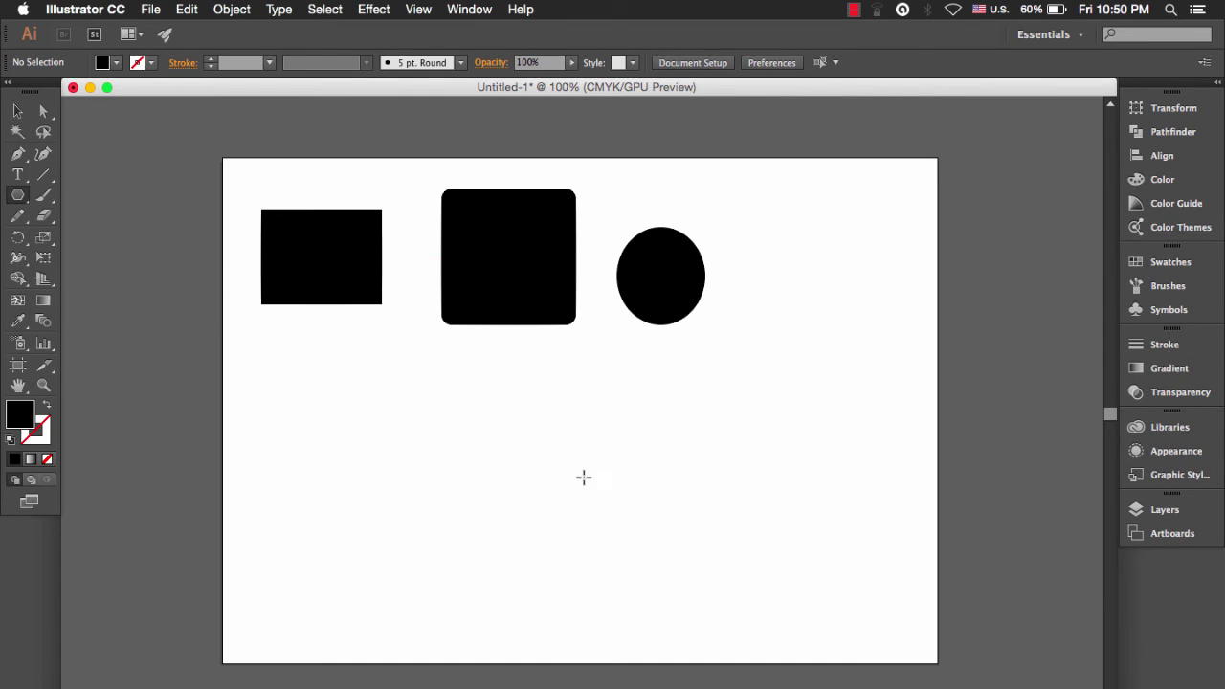
left_click_drag(581, 460, 616, 526)
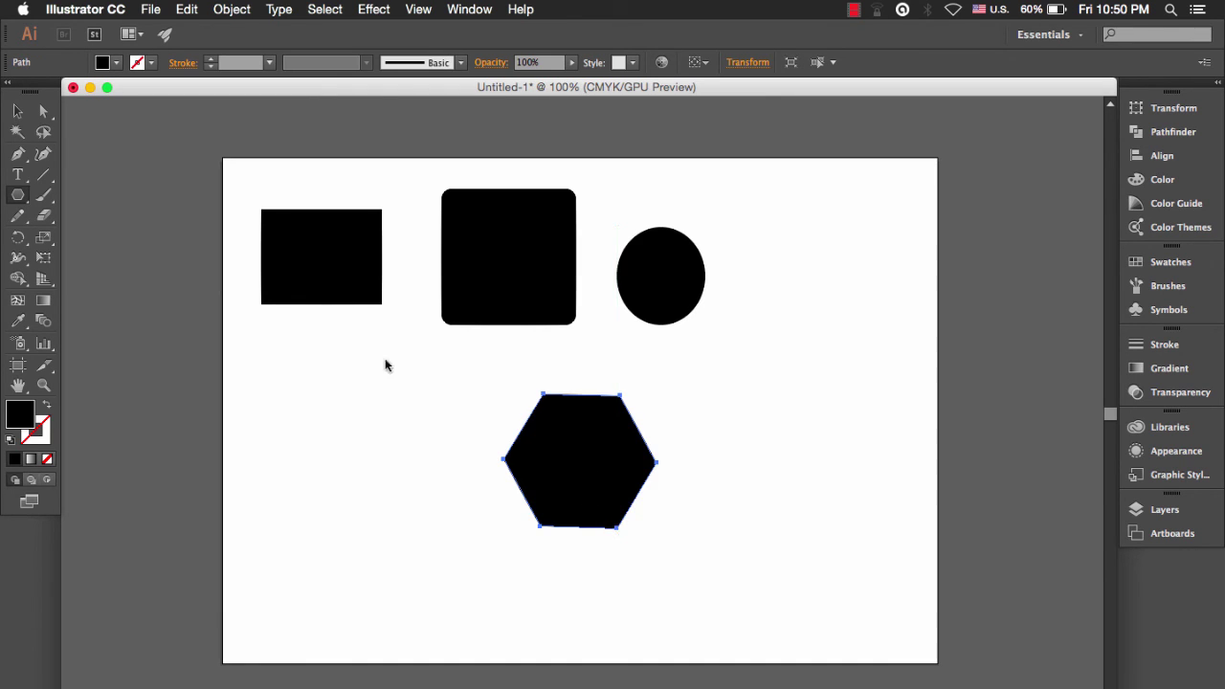
key("v")
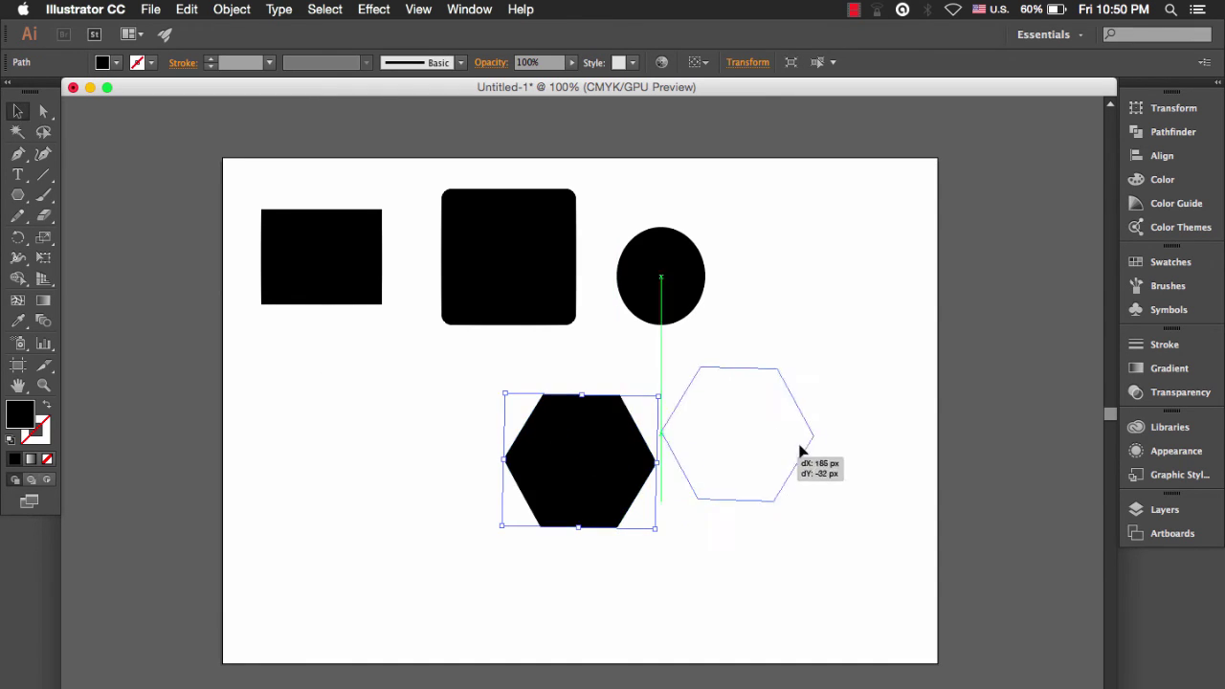
Move the hexagon right of the ellipse and scale it down to match the other shapes.
left_click_drag(621, 489, 847, 323)
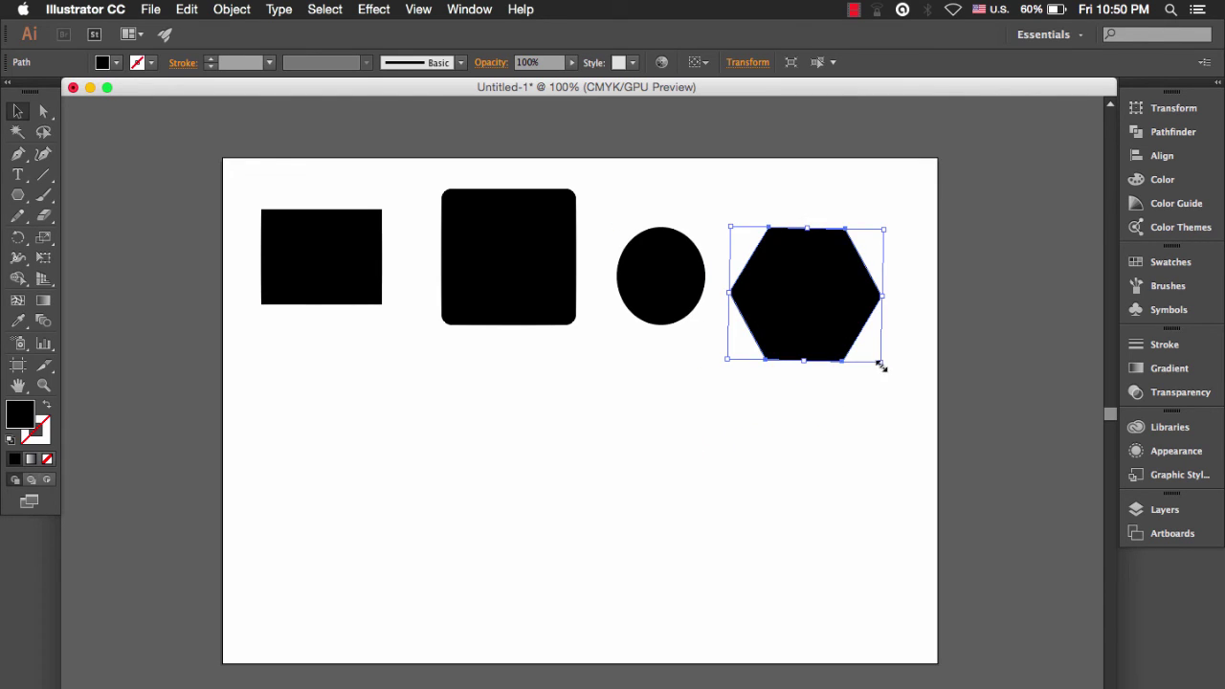
left_click_drag(881, 365, 838, 321)
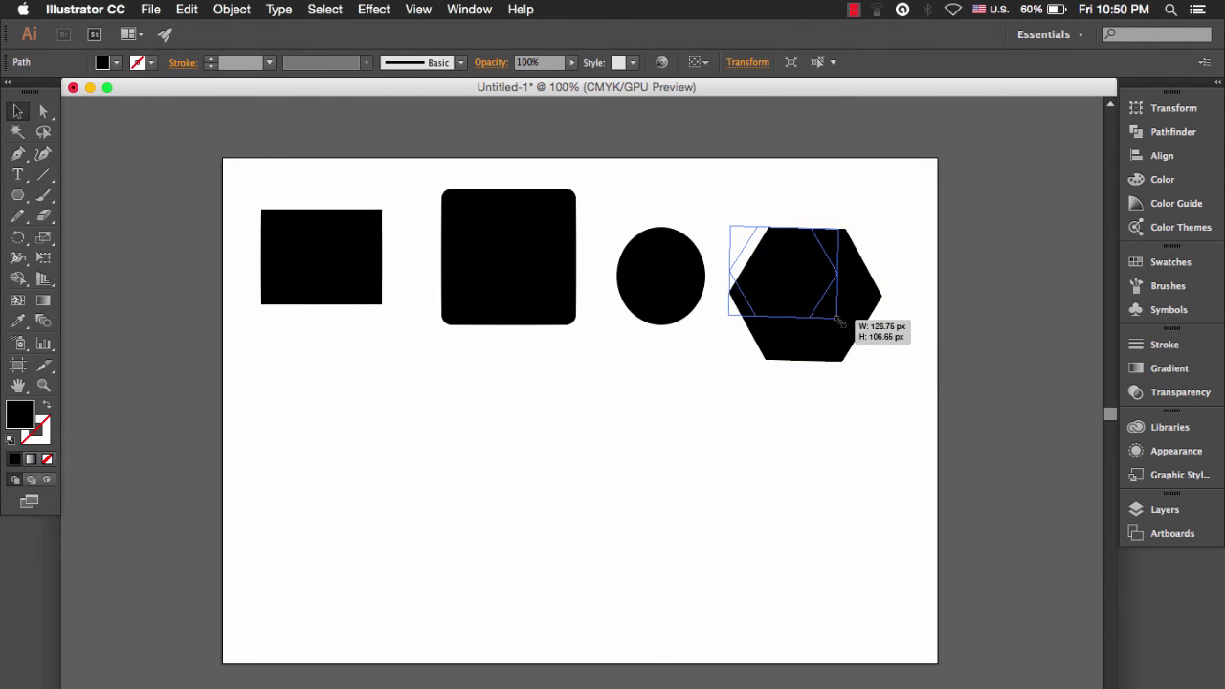
left_click_drag(838, 321, 804, 287)
left_click(525, 391)
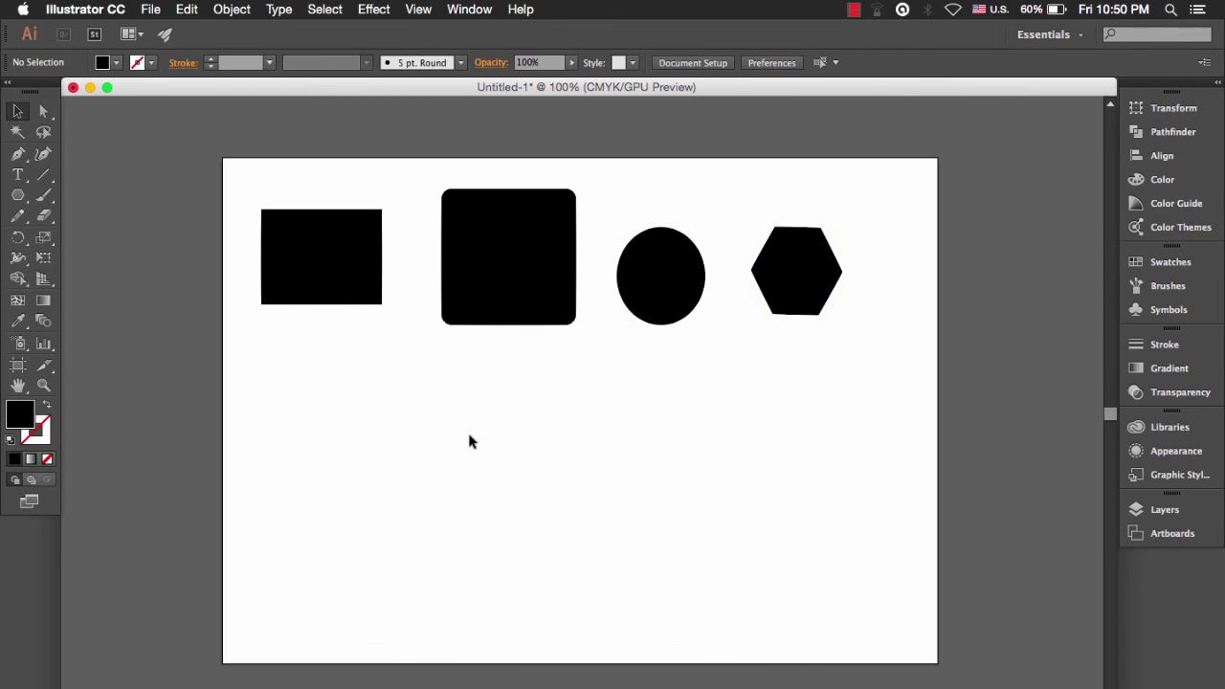
left_click(19, 197)
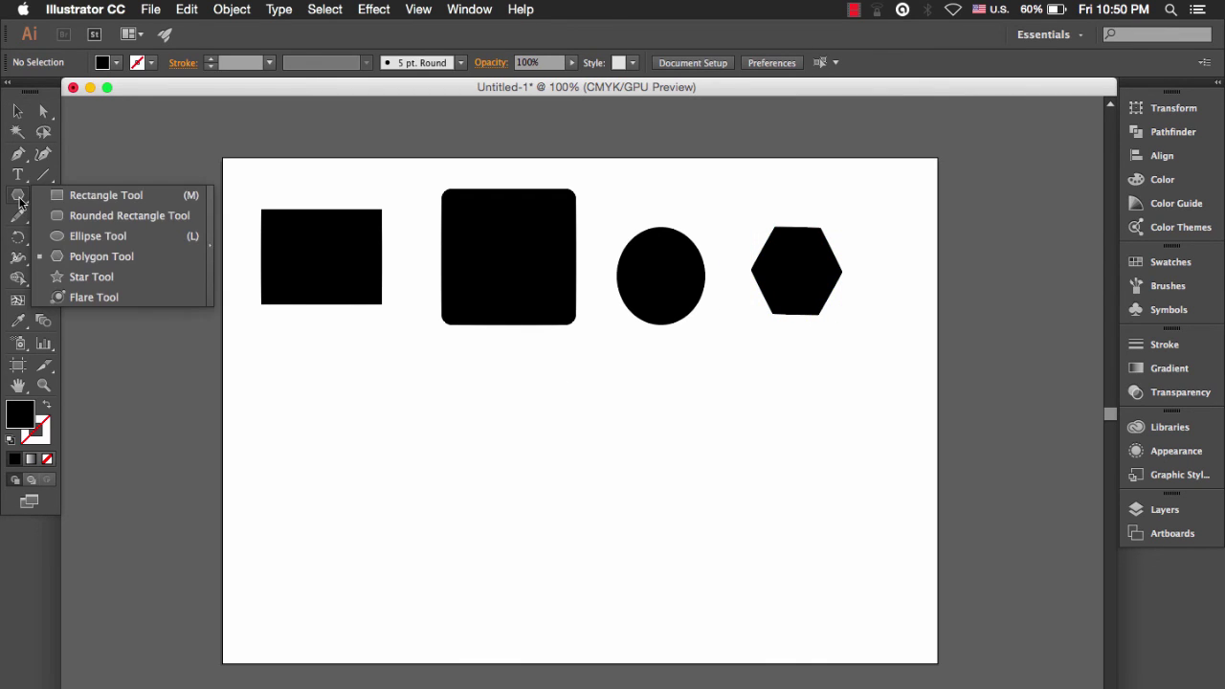
Draw a black five-pointed star below the rounded square.
left_click(104, 279)
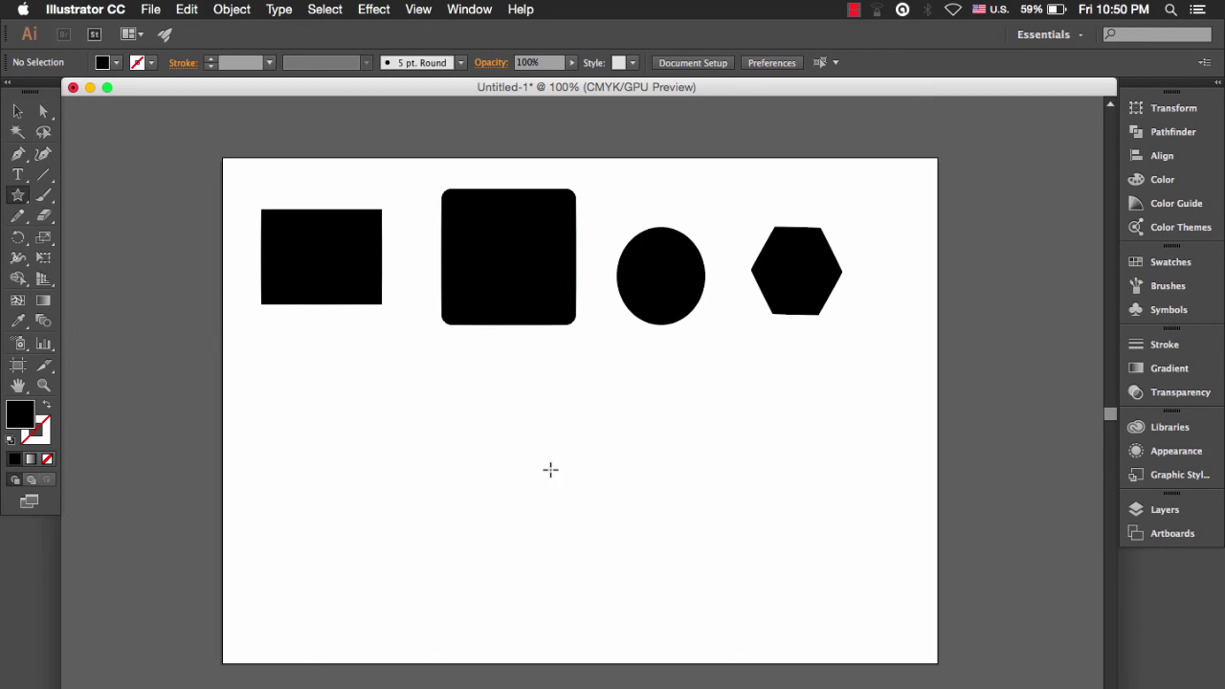
left_click_drag(545, 455, 583, 509)
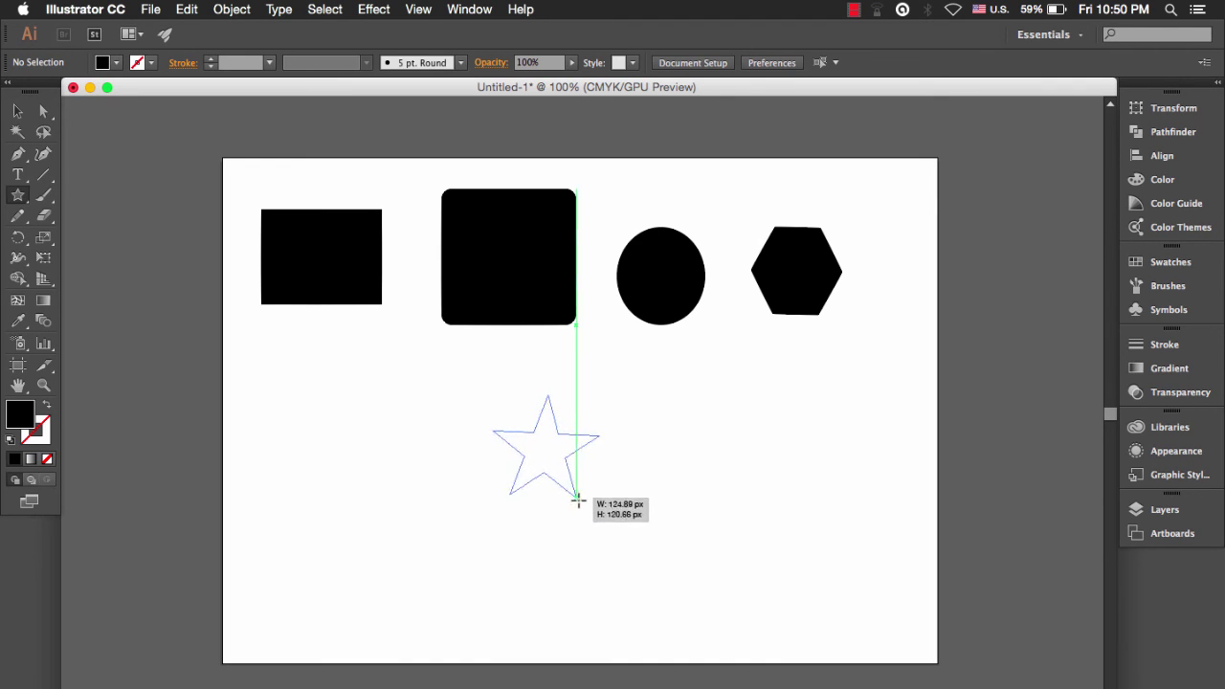
left_click_drag(584, 509, 589, 512)
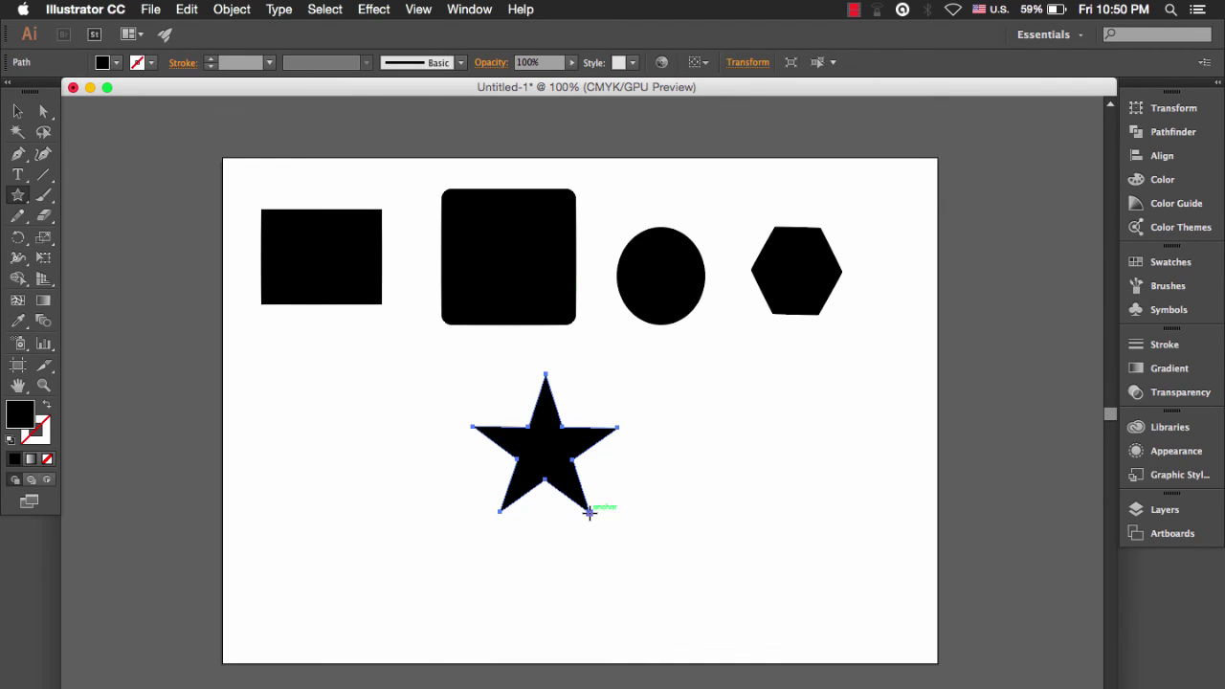
left_click(17, 111)
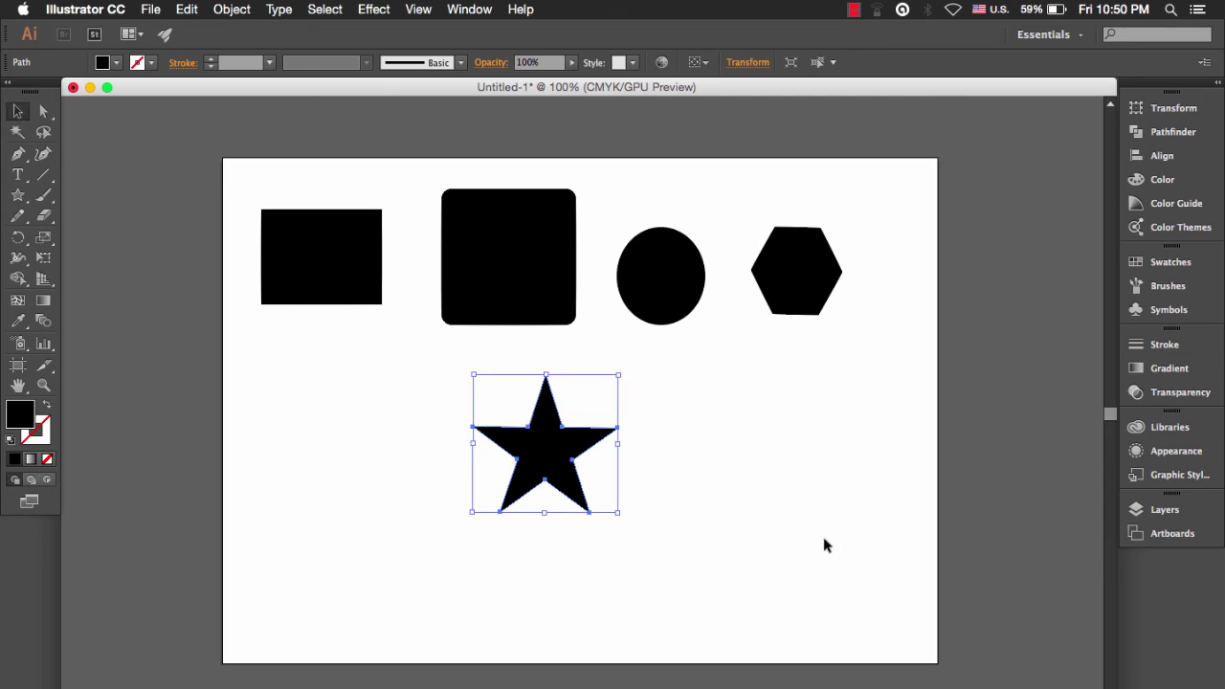
left_click(665, 502)
Move the star up and left, and drag the small square down beside it.
mouse_move(536, 454)
left_mouse_down()
mouse_move(536, 439)
mouse_move(504, 438)
left_mouse_up()
left_click(618, 423)
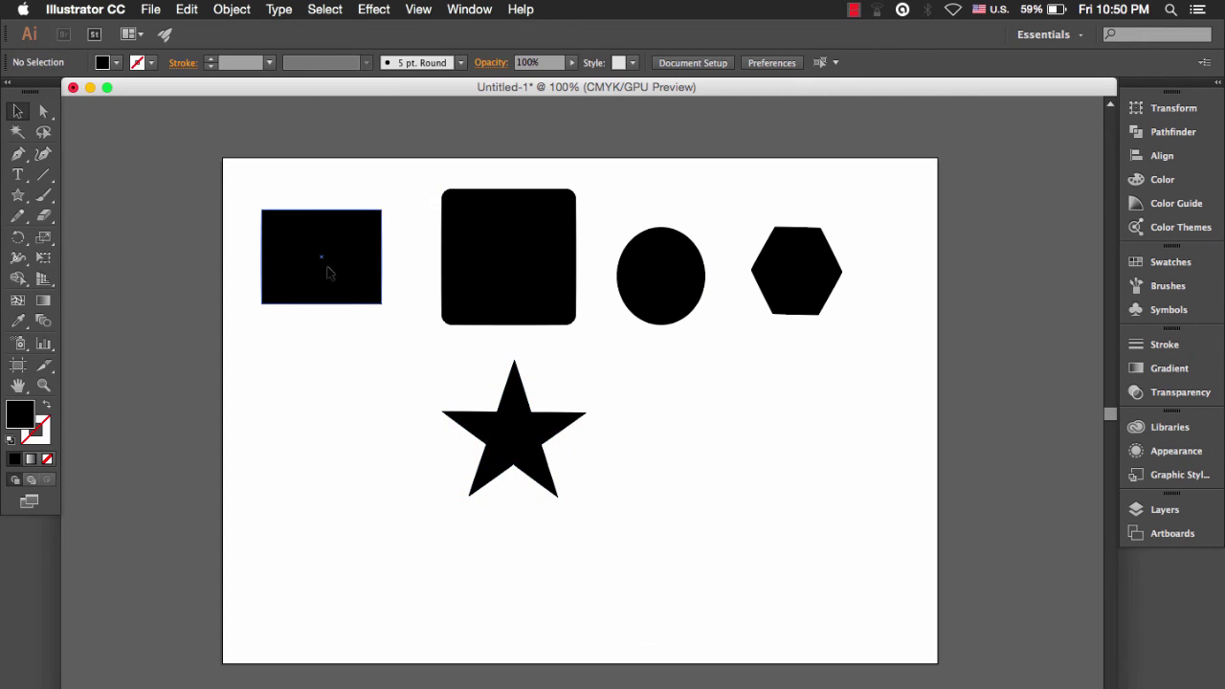
mouse_move(322, 265)
left_mouse_down()
mouse_move(713, 539)
mouse_move(737, 453)
left_mouse_up()
left_click(833, 415)
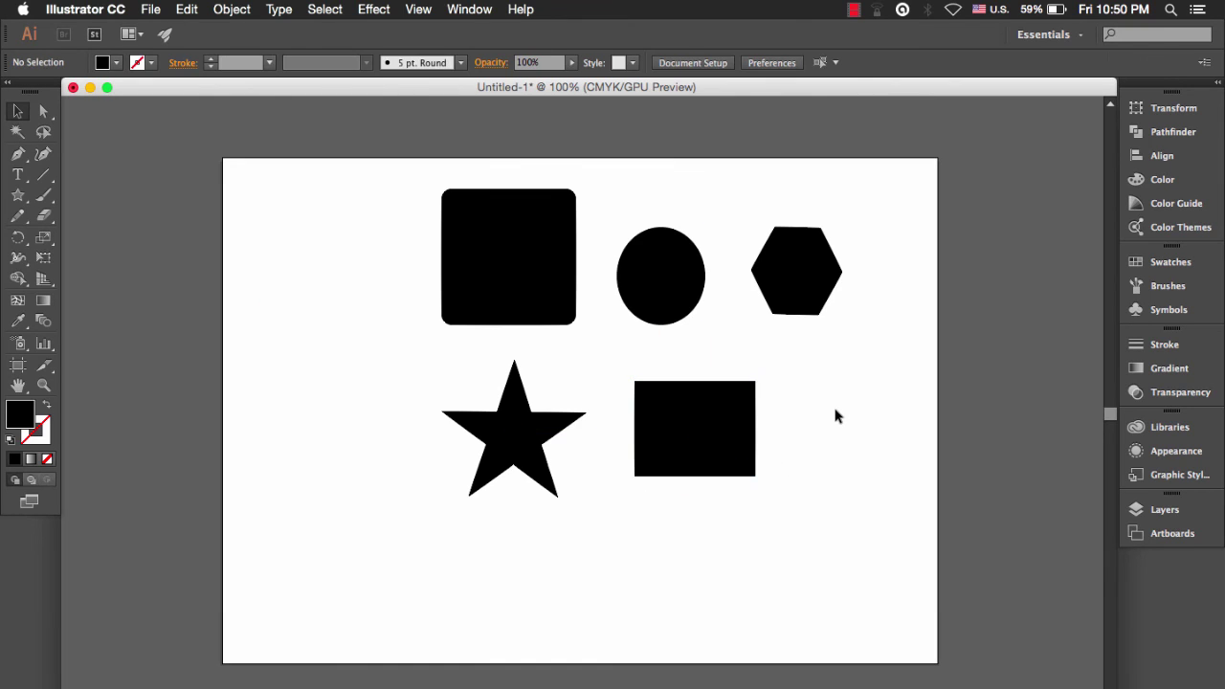